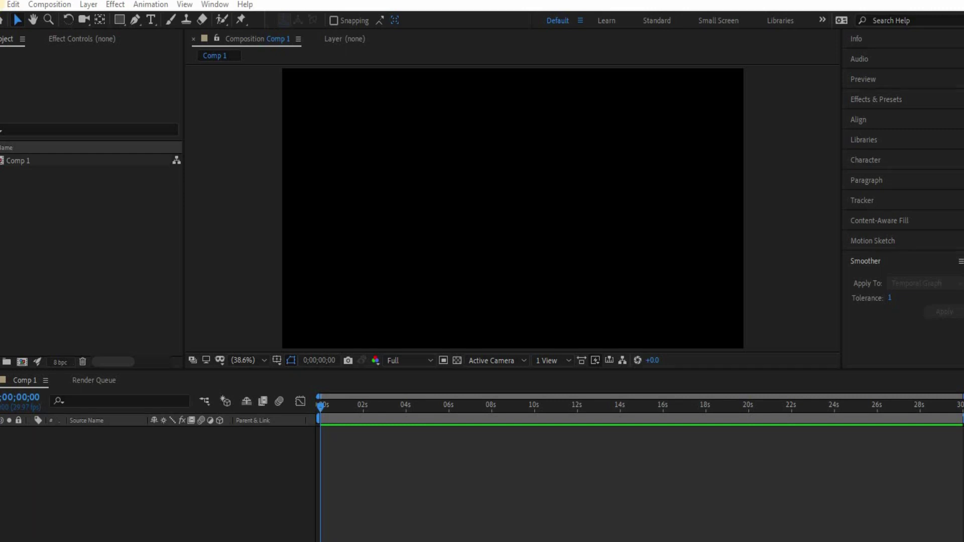
Import fishes.psd as a Composition - Retain Layer Sizes.
{"action": "left_click", "coordinate": [1, 5]}
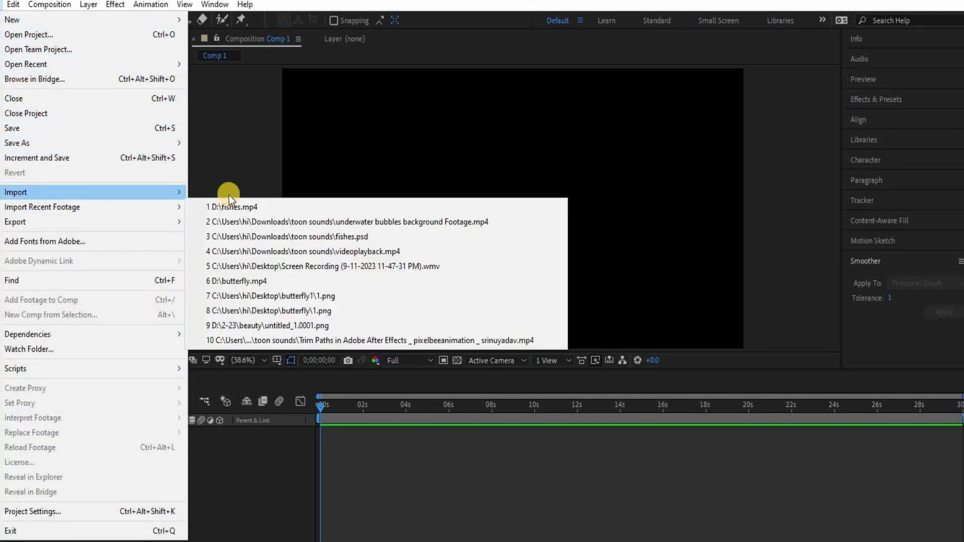
{"action": "mouse_move", "coordinate": [182, 198]}
{"action": "left_click", "coordinate": [211, 192]}
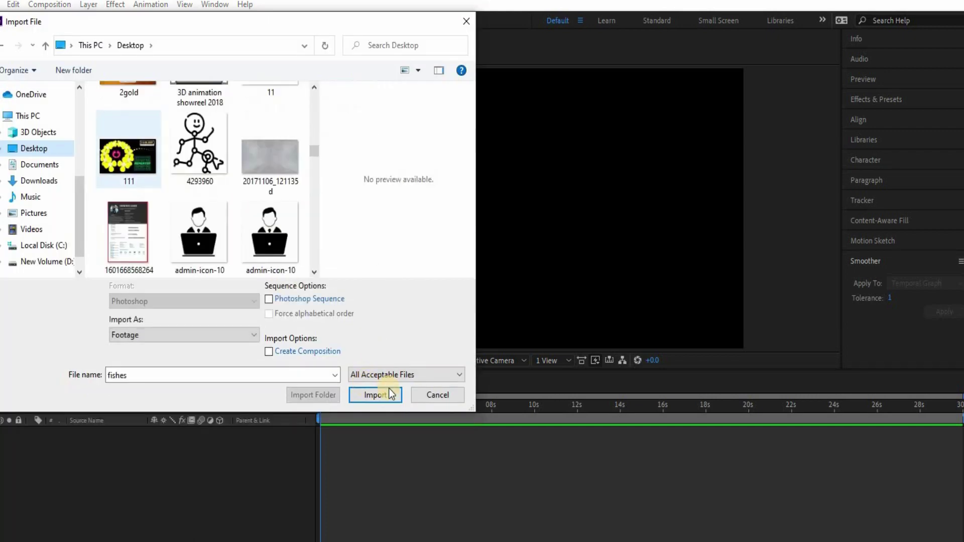
{"action": "key", "text": "Return"}
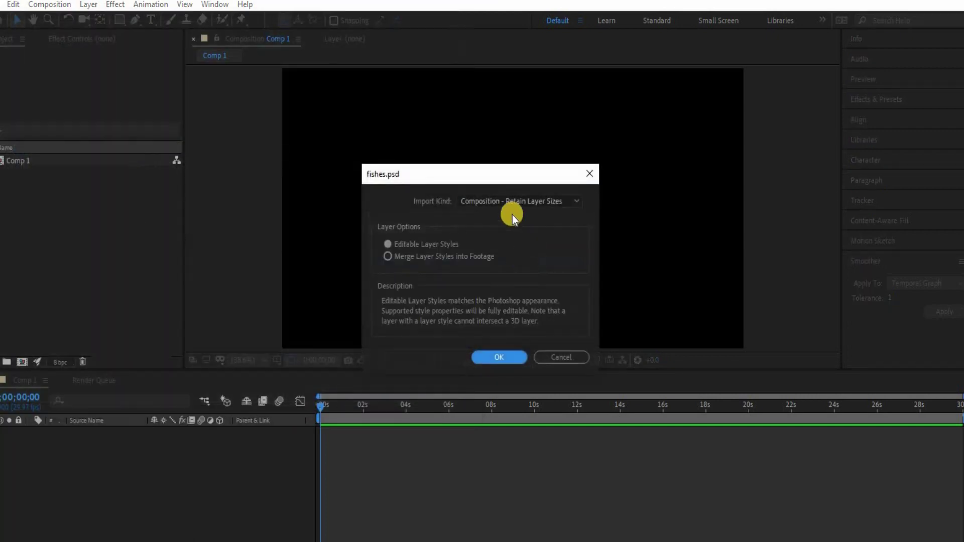
{"action": "left_click", "coordinate": [502, 201]}
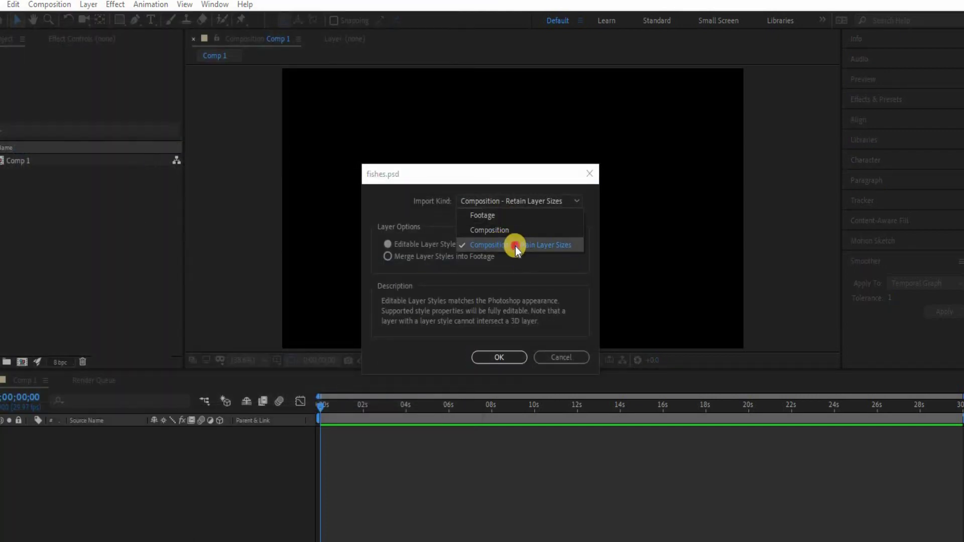
{"action": "left_click", "coordinate": [400, 255]}
{"action": "left_click", "coordinate": [499, 357]}
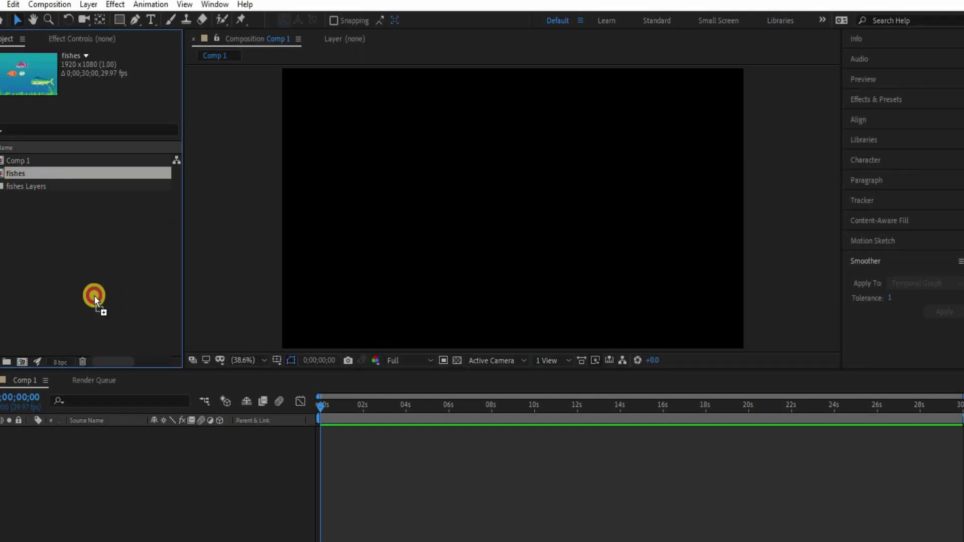
Add the fishes comp to Comp 1, open it, and move the plants layer to the top.
{"action": "left_click_drag", "start_coordinate": [73, 438], "coordinate": [113, 433]}
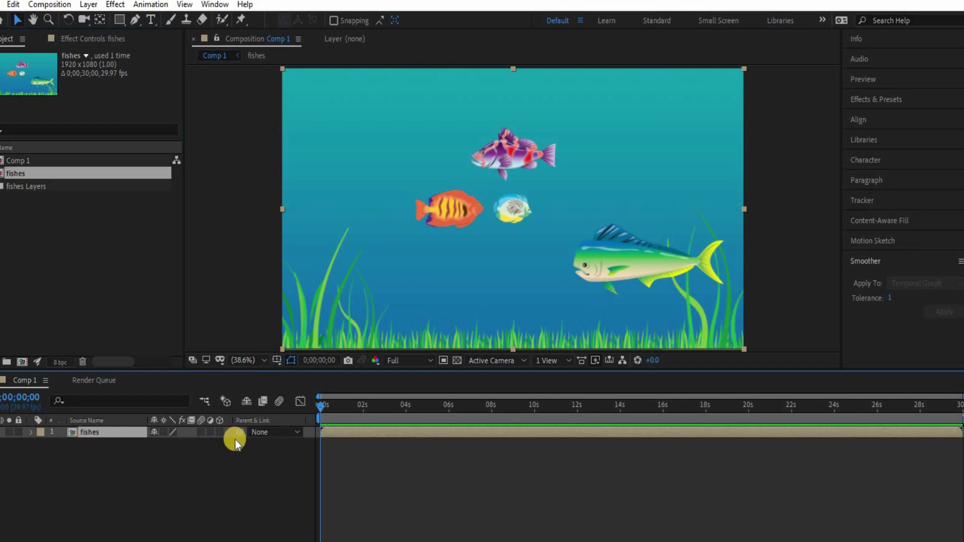
{"action": "double_click", "coordinate": [235, 437]}
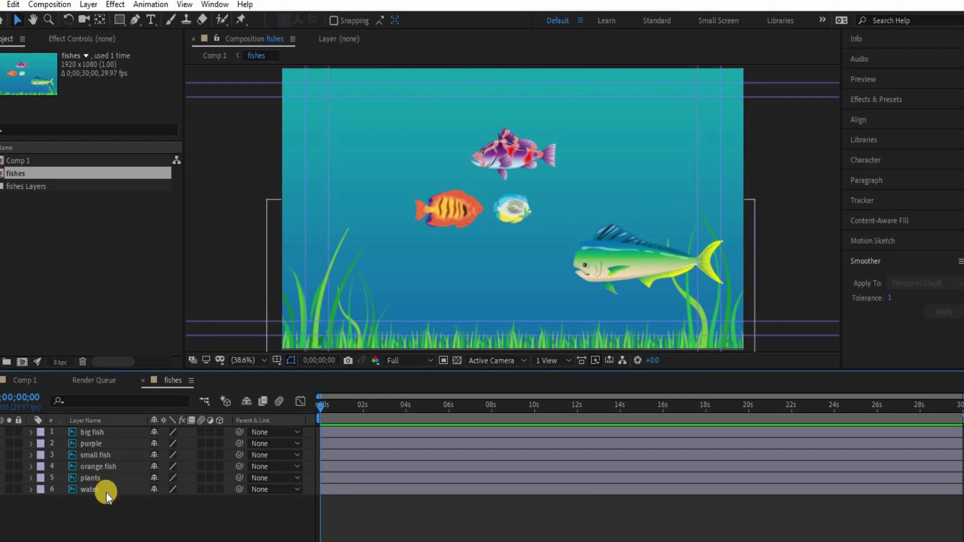
{"action": "left_click_drag", "start_coordinate": [89, 478], "coordinate": [95, 432]}
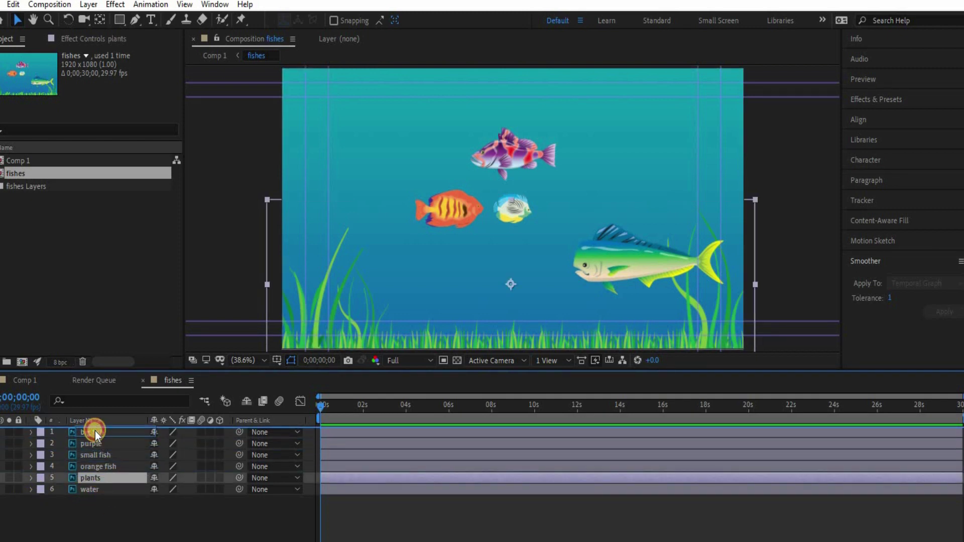
{"action": "left_click_drag", "start_coordinate": [94, 432], "coordinate": [35, 431]}
Lock the plants and water layers, then select the big fish layer.
{"action": "left_click", "coordinate": [19, 431]}
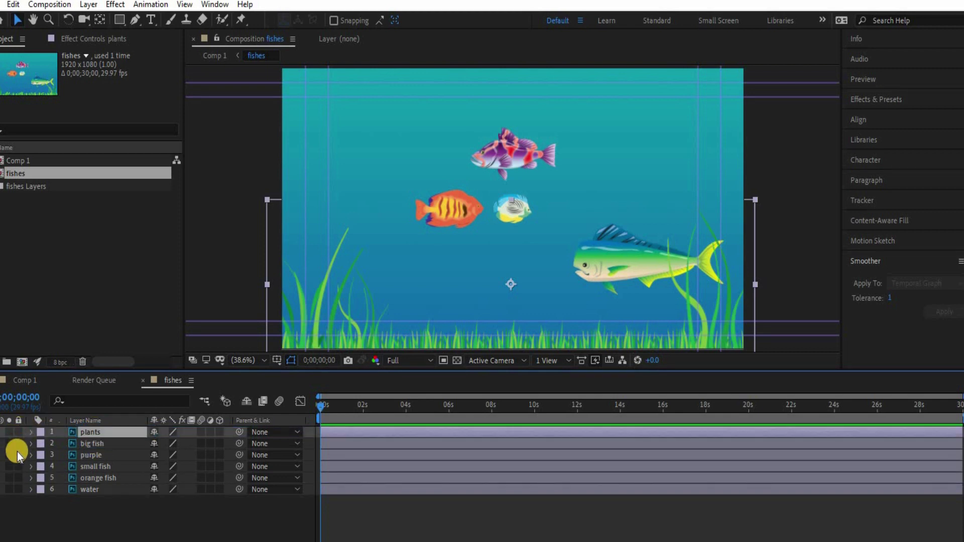
{"action": "left_click", "coordinate": [19, 489]}
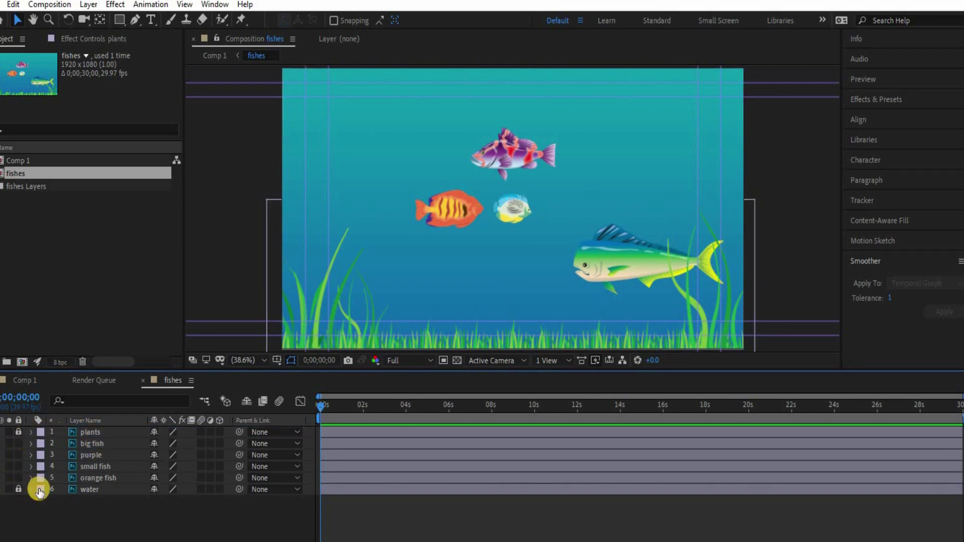
{"action": "left_click", "coordinate": [96, 444]}
{"action": "left_click", "coordinate": [96, 444]}
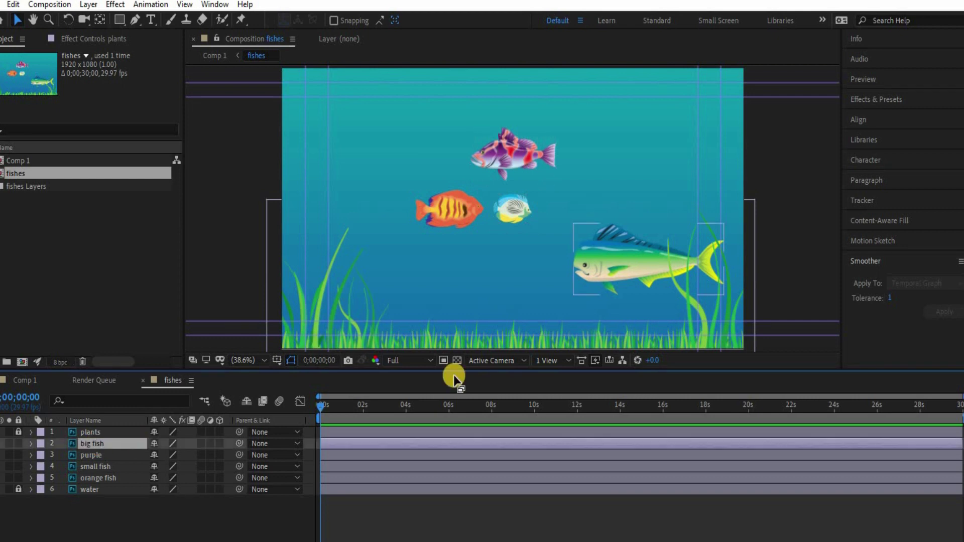
Move the big fish just past the right edge and key its Position at 0s.
{"action": "left_click", "coordinate": [697, 273]}
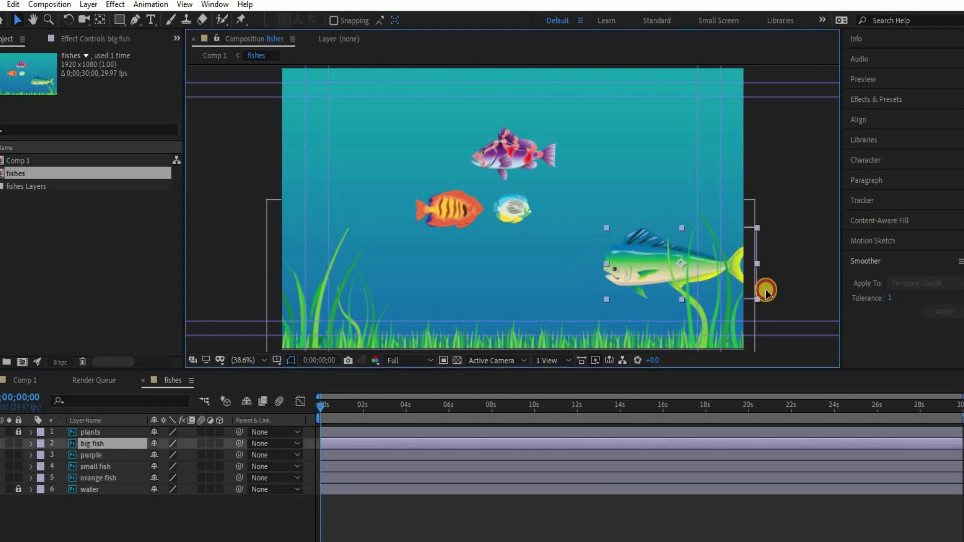
{"action": "left_click_drag", "start_coordinate": [698, 272], "coordinate": [786, 285]}
{"action": "left_click_drag", "start_coordinate": [118, 446], "coordinate": [120, 447]}
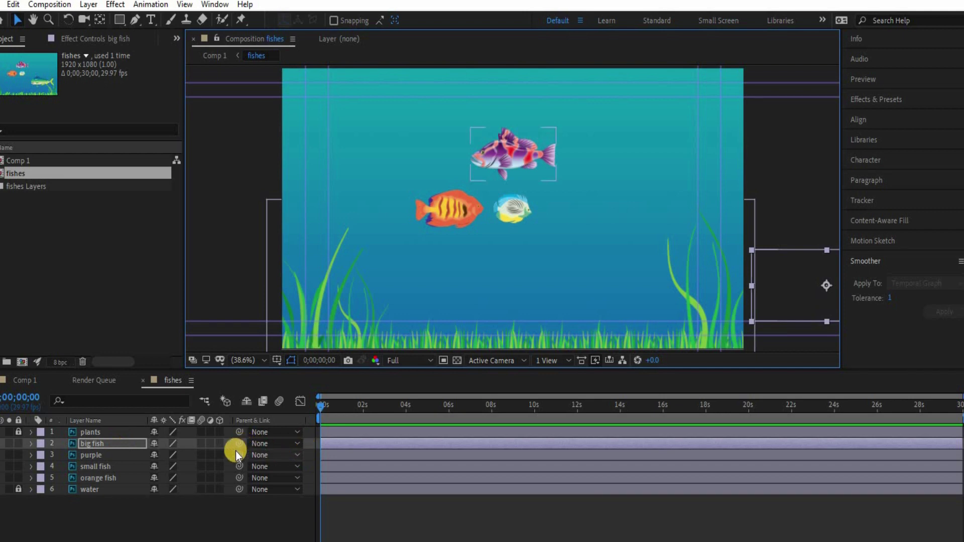
{"action": "key", "text": "p"}
{"action": "left_click", "coordinate": [321, 408]}
{"action": "key", "text": "alt+shift+p"}
At the comp's end, drag the big fish past the left edge and preview the swim.
{"action": "left_click_drag", "start_coordinate": [444, 420], "coordinate": [960, 439]}
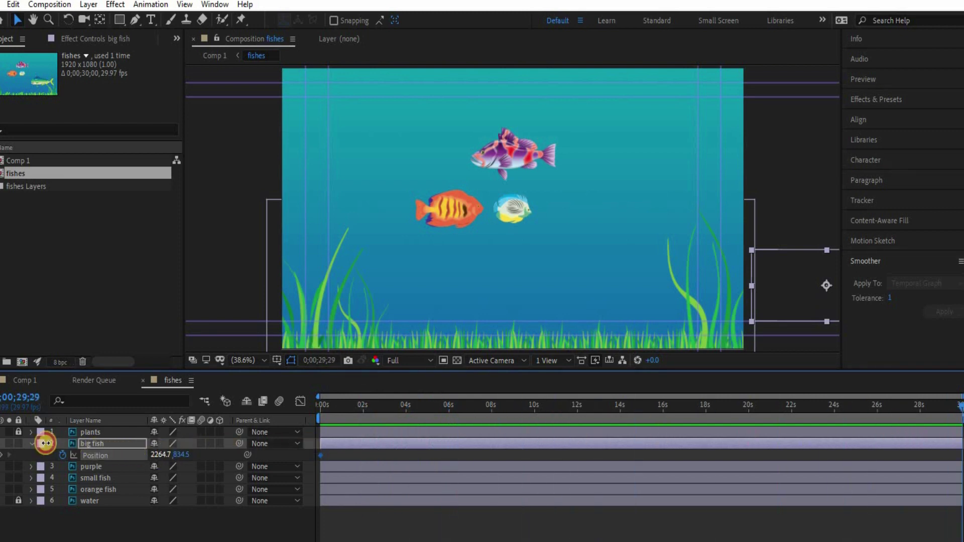
{"action": "left_click_drag", "start_coordinate": [791, 294], "coordinate": [229, 287]}
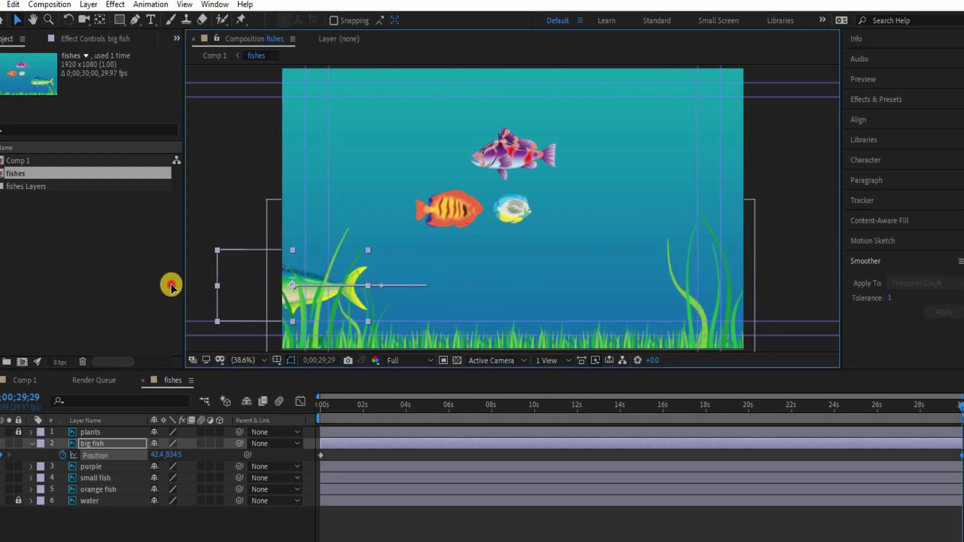
{"action": "left_click_drag", "start_coordinate": [230, 287], "coordinate": [95, 293]}
{"action": "left_click", "coordinate": [330, 405]}
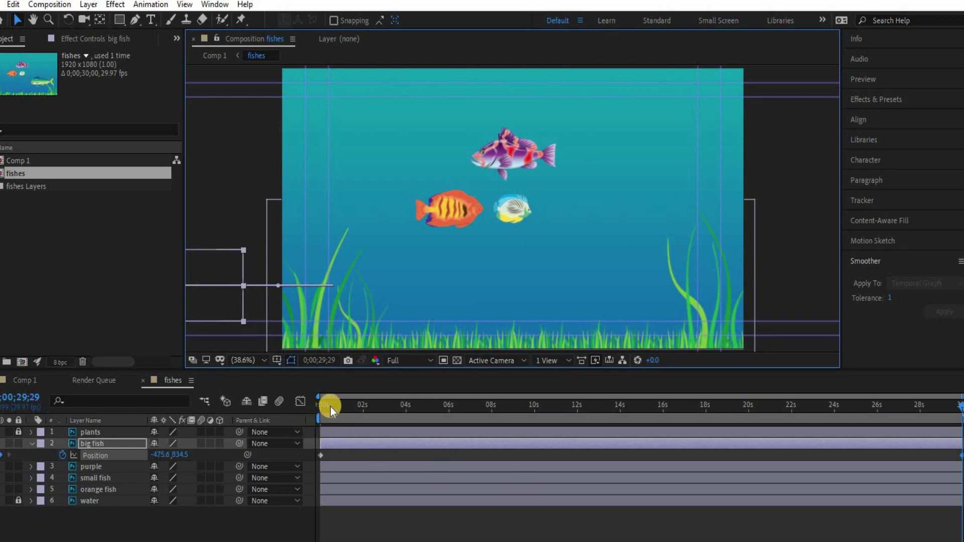
{"action": "left_click", "coordinate": [263, 402]}
{"action": "key", "text": "space"}
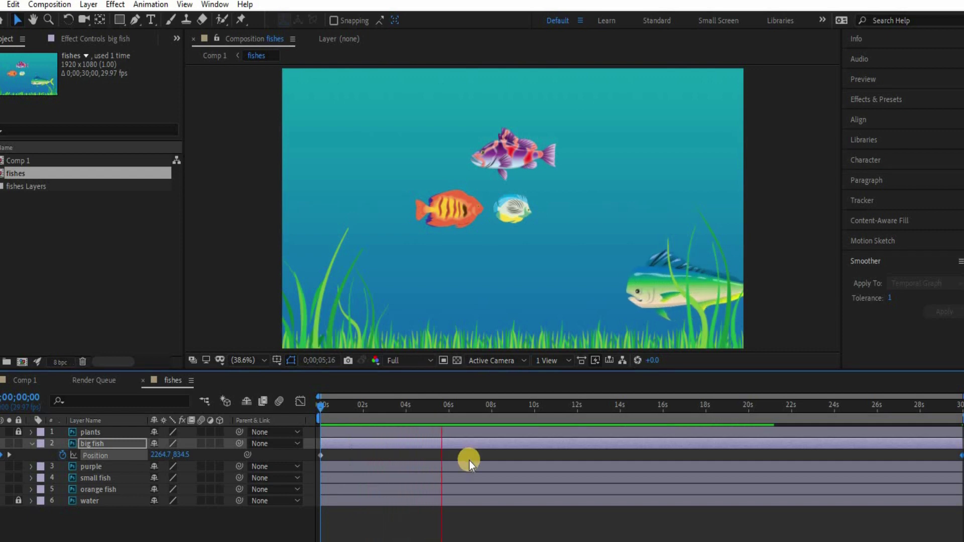
{"action": "mouse_move", "coordinate": [462, 414]}
{"action": "left_mouse_down"}
{"action": "mouse_move", "coordinate": [334, 406]}
{"action": "mouse_move", "coordinate": [303, 416]}
{"action": "left_mouse_up"}
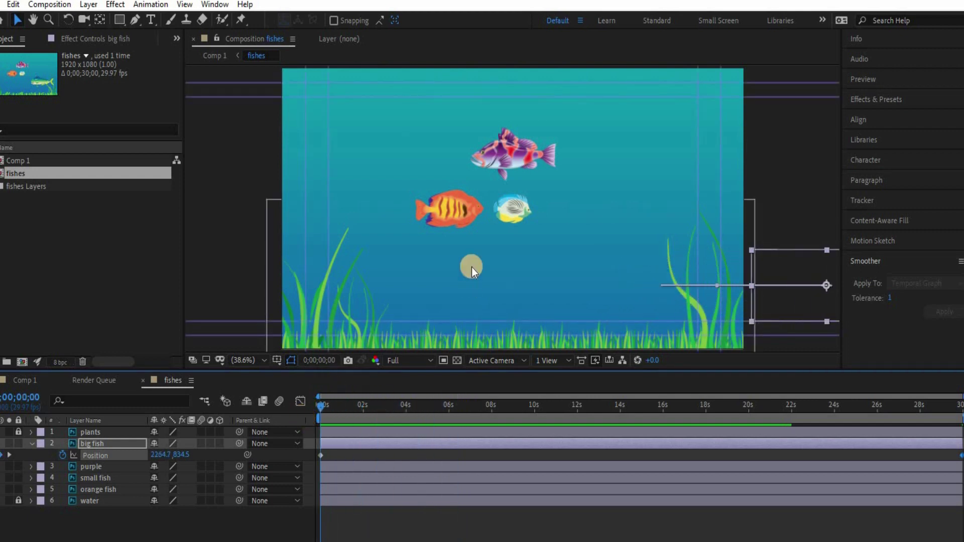
{"action": "left_click", "coordinate": [30, 444]}
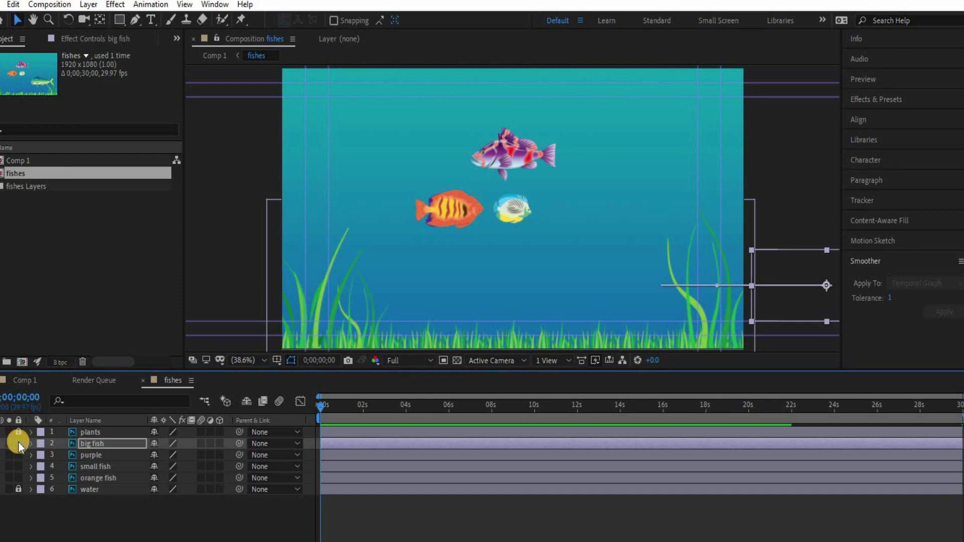
Lock the big fish layer and move the purple fish past the right edge of the frame.
{"action": "left_click", "coordinate": [19, 443]}
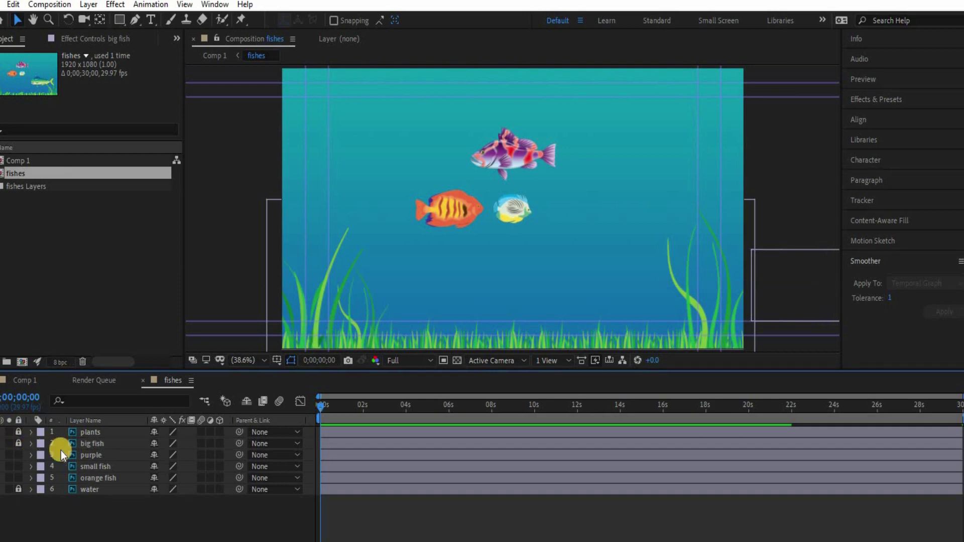
{"action": "left_click", "coordinate": [91, 454]}
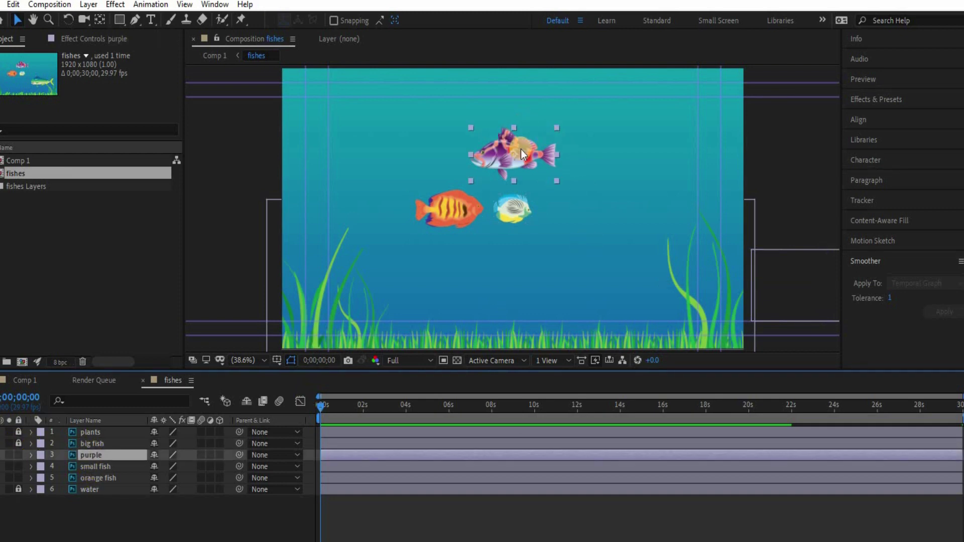
{"action": "mouse_move", "coordinate": [496, 152]}
{"action": "left_mouse_down"}
{"action": "mouse_move", "coordinate": [787, 132]}
{"action": "mouse_move", "coordinate": [788, 122]}
{"action": "left_mouse_up"}
{"action": "left_click", "coordinate": [95, 454]}
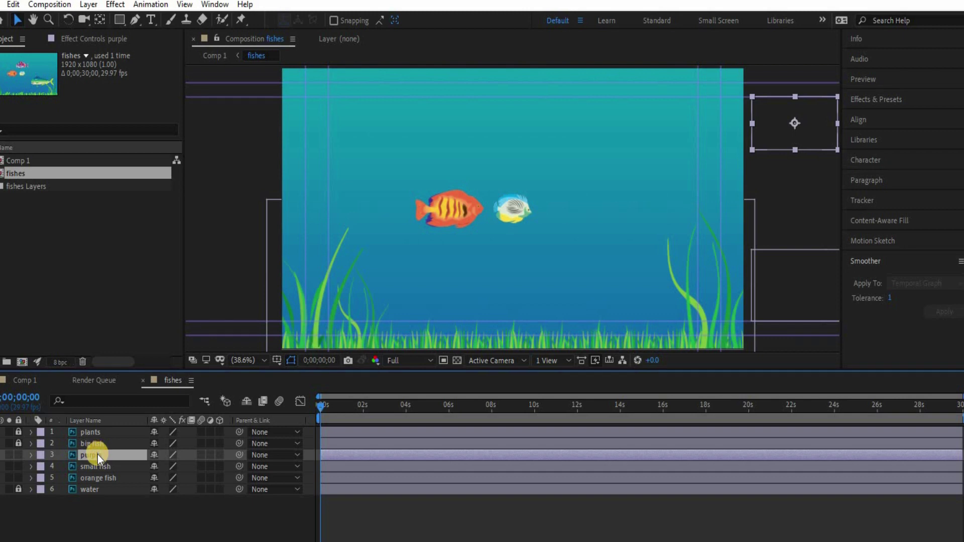
{"action": "key", "text": "p"}
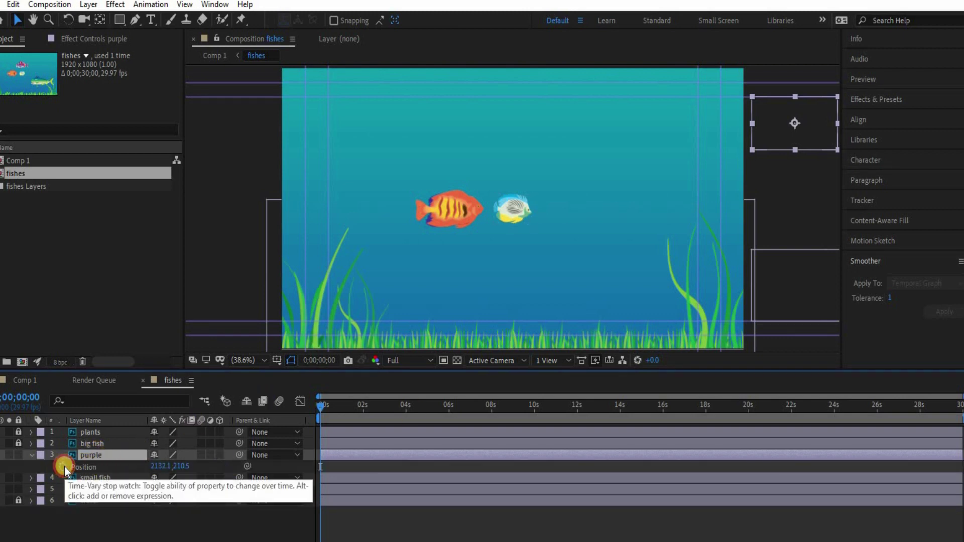
Key the purple fish's Position at 0s and drag it past the left edge at 2 seconds.
{"action": "left_click", "coordinate": [63, 466]}
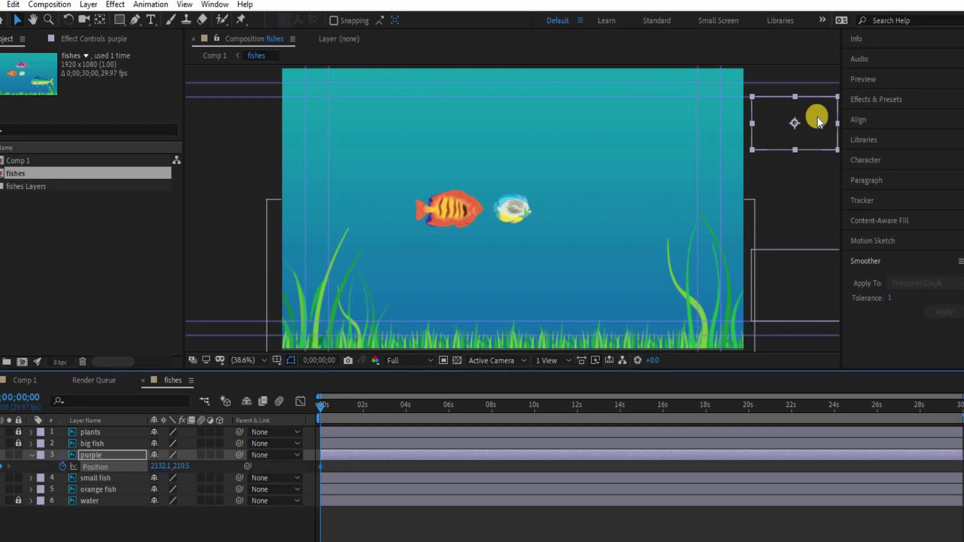
{"action": "mouse_move", "coordinate": [358, 411]}
{"action": "left_mouse_down"}
{"action": "mouse_move", "coordinate": [426, 420]}
{"action": "mouse_move", "coordinate": [366, 422]}
{"action": "left_mouse_up"}
{"action": "mouse_move", "coordinate": [805, 134]}
{"action": "left_mouse_down"}
{"action": "mouse_move", "coordinate": [242, 155]}
{"action": "mouse_move", "coordinate": [245, 143]}
{"action": "left_mouse_up"}
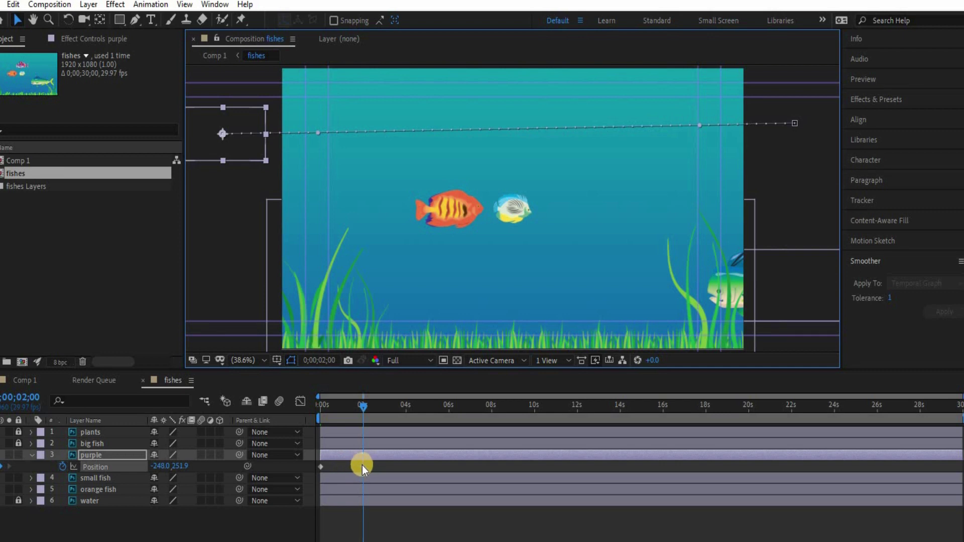
Preview the purple fish, enable motion blur for the layer and comp, and preview again.
{"action": "key", "text": "Home"}
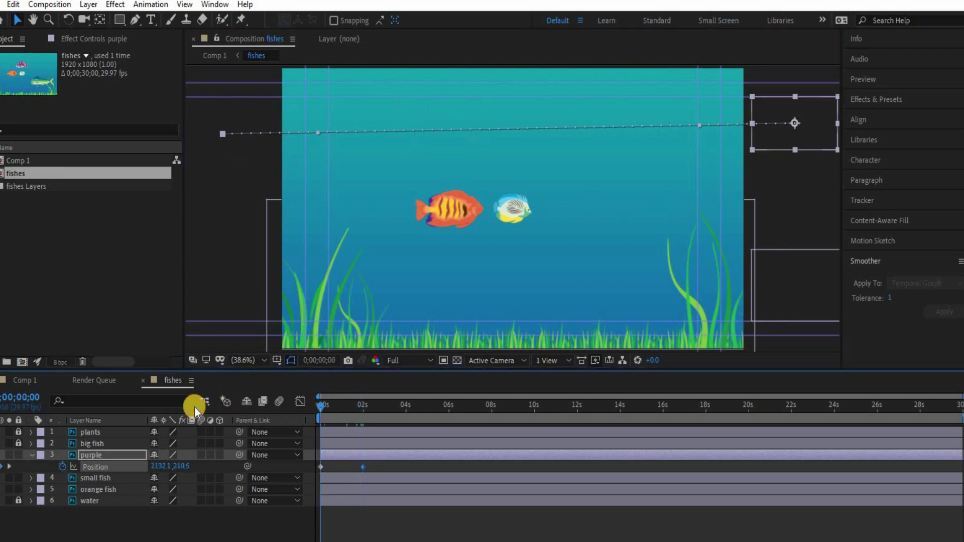
{"action": "key", "text": "space"}
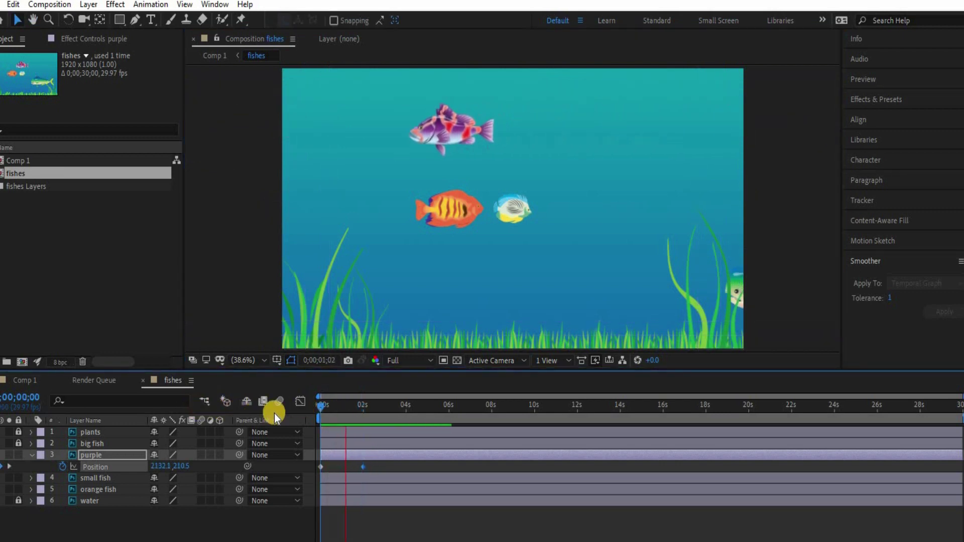
{"action": "left_click_drag", "start_coordinate": [377, 411], "coordinate": [348, 411]}
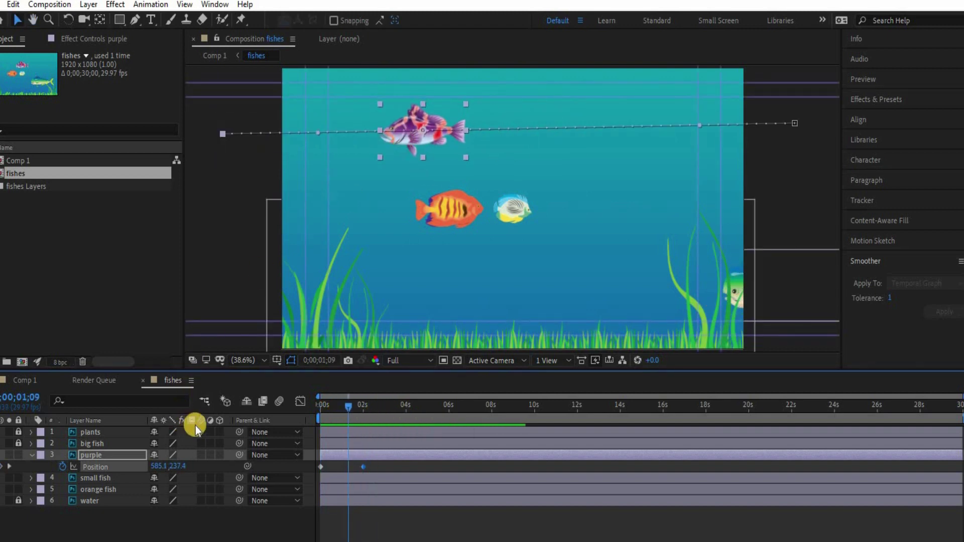
{"action": "left_click", "coordinate": [200, 456]}
{"action": "left_click_drag", "start_coordinate": [355, 409], "coordinate": [343, 408]}
{"action": "left_click", "coordinate": [279, 401]}
{"action": "key", "text": "space"}
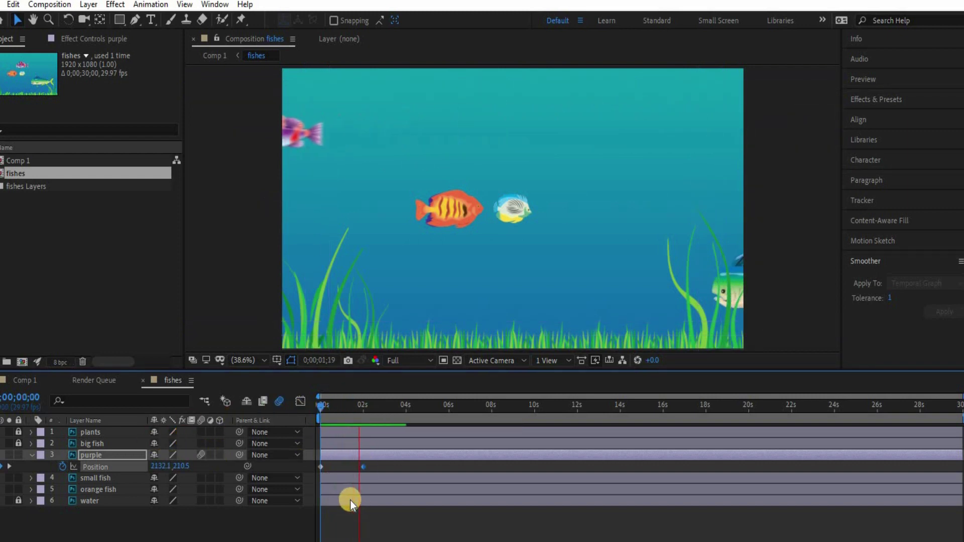
{"action": "key", "text": "space"}
Move the purple fish's second Position keyframe to 1 second, preview, and show Scale at 2s.
{"action": "scroll", "coordinate": [438, 452], "scroll_direction": "up", "scroll_amount": 5}
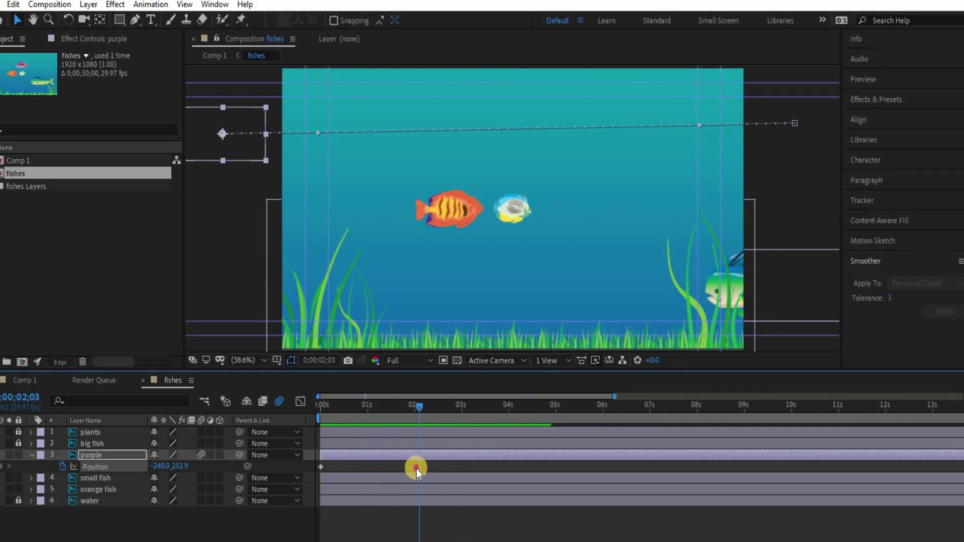
{"action": "left_click_drag", "start_coordinate": [366, 469], "coordinate": [373, 471]}
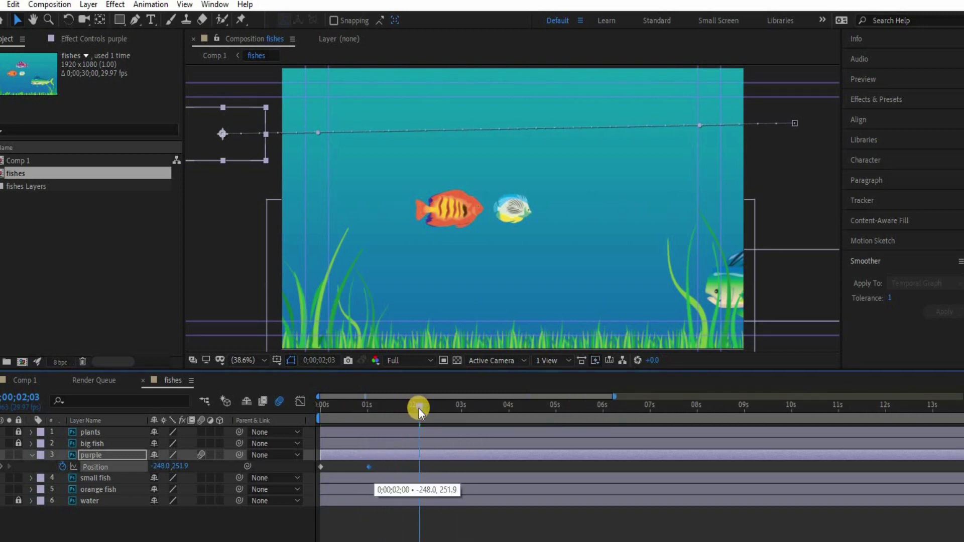
{"action": "left_click", "coordinate": [372, 409]}
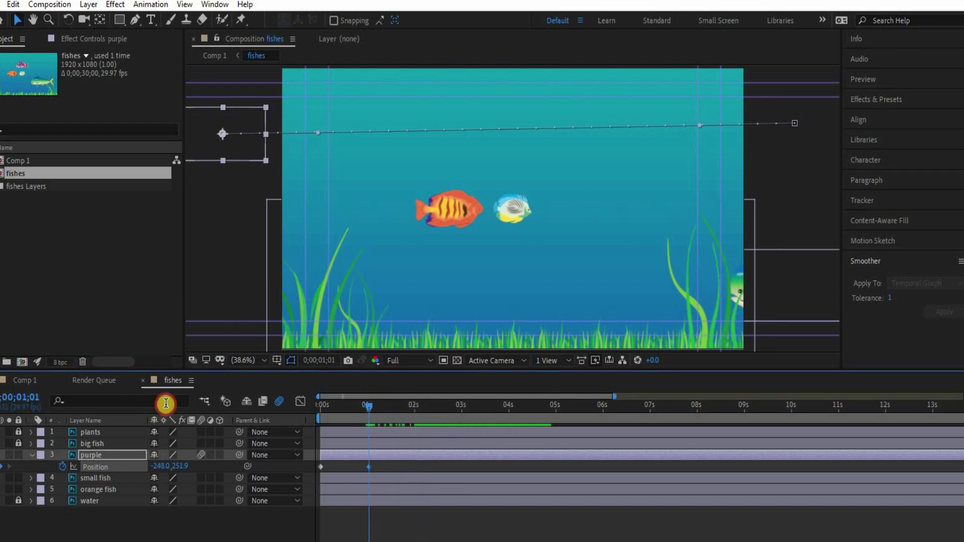
{"action": "key", "text": "Home"}
{"action": "key", "text": "space"}
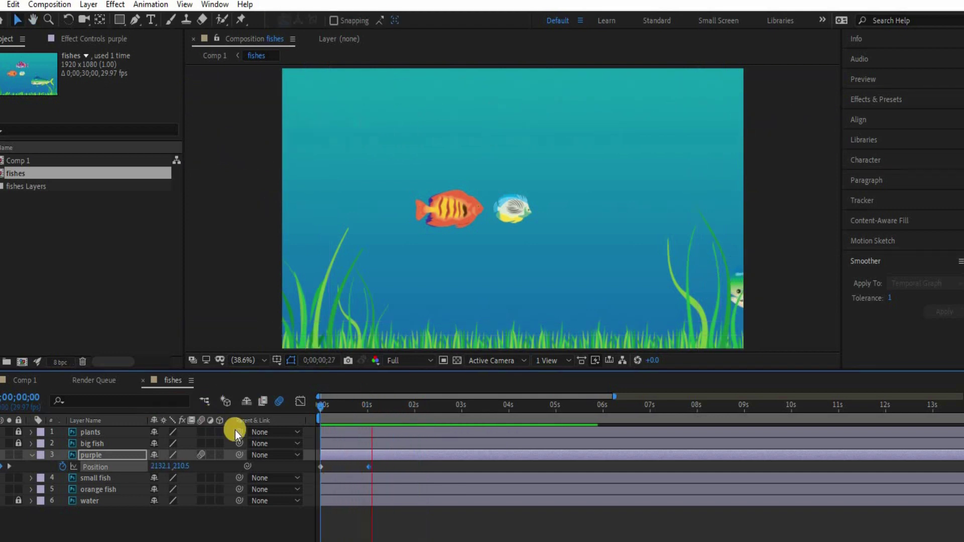
{"action": "left_click", "coordinate": [425, 408]}
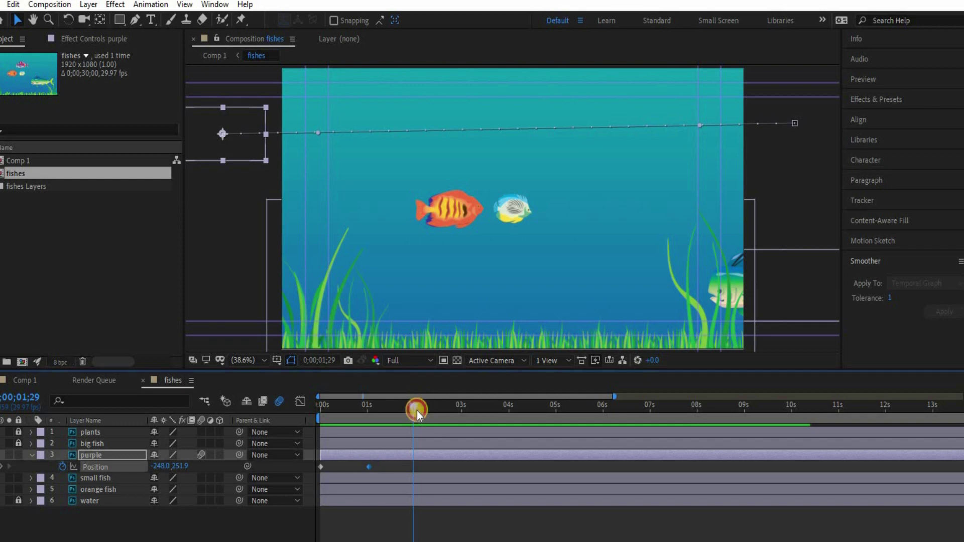
{"action": "left_click", "coordinate": [415, 410]}
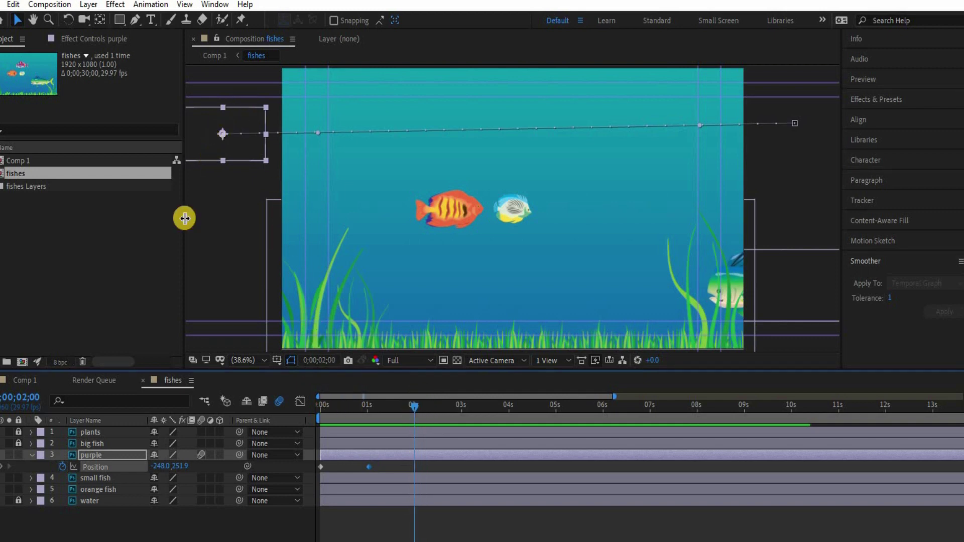
{"action": "left_click", "coordinate": [111, 456]}
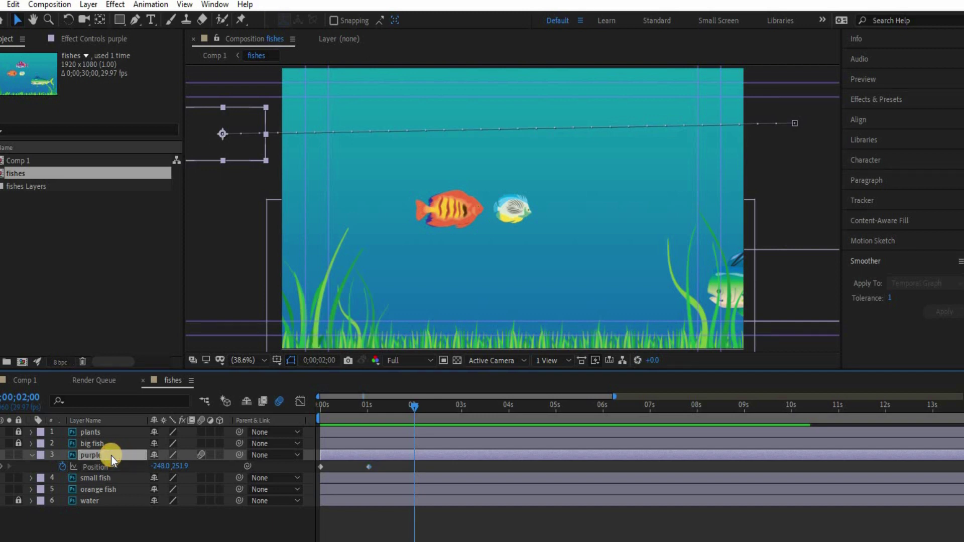
{"action": "key", "text": "s"}
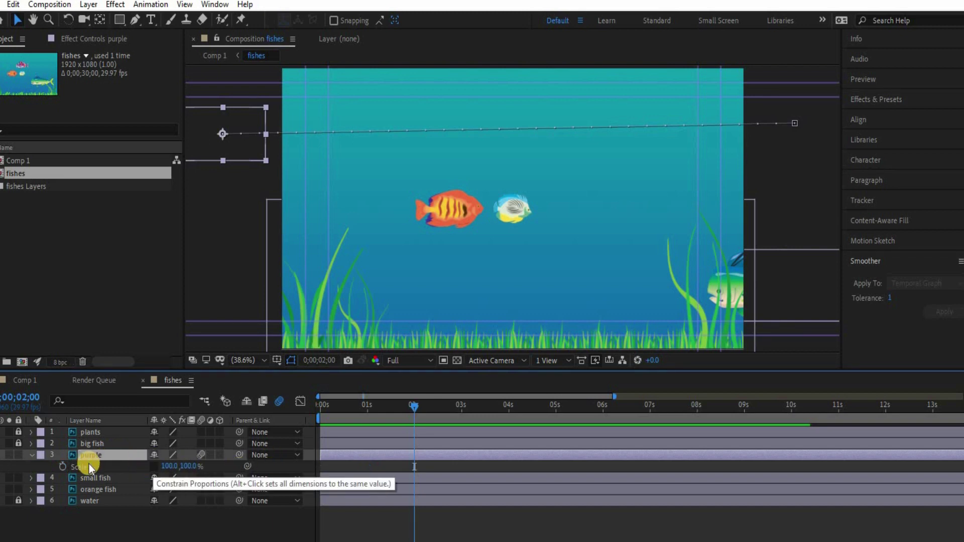
Key the purple fish's Scale at 2 seconds as -100, 100% and show Position alongside it.
{"action": "left_click", "coordinate": [63, 467]}
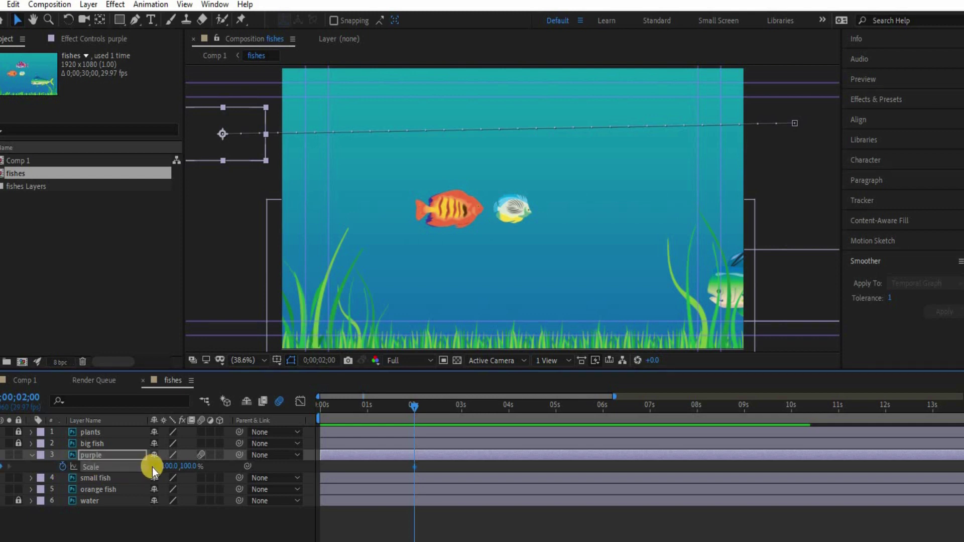
{"action": "left_click", "coordinate": [168, 465]}
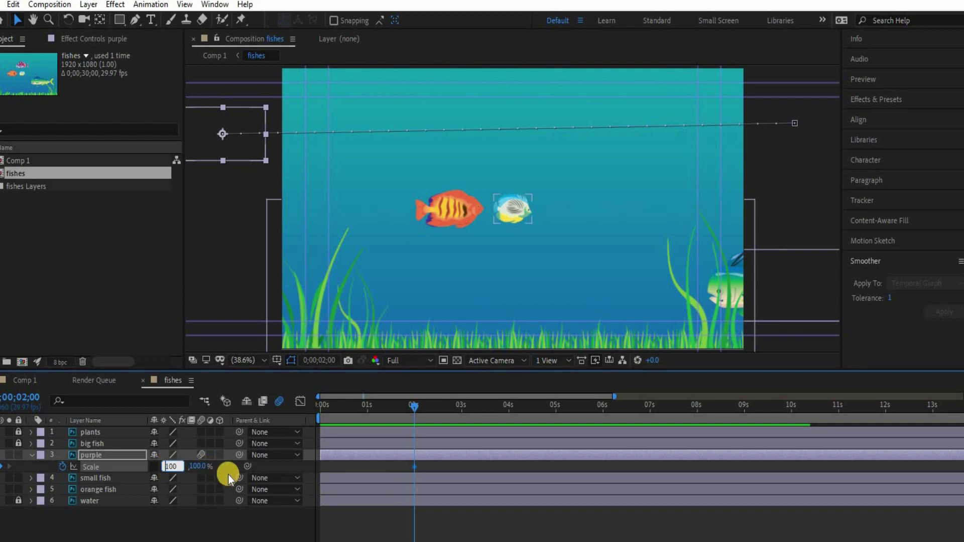
{"action": "type", "text": "-100"}
{"action": "key", "text": "Return"}
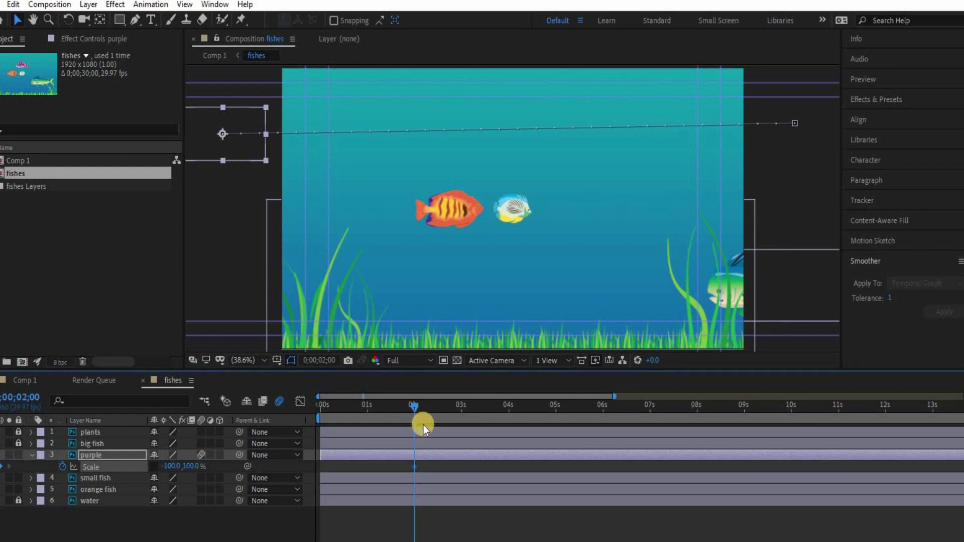
{"action": "left_click", "coordinate": [79, 455]}
{"action": "key", "text": "shift+p"}
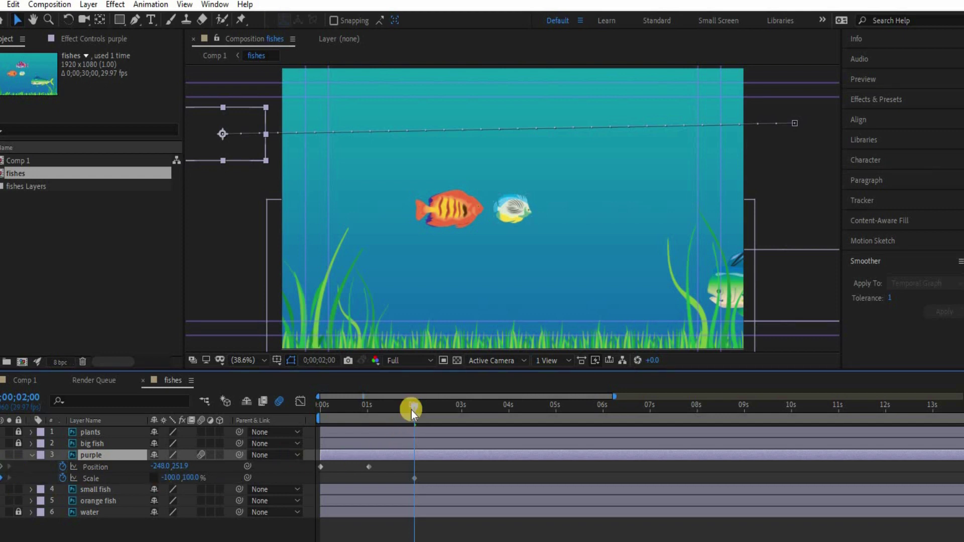
Add a Position keyframe at 2s and drag the purple fish lower just after.
{"action": "key", "text": "alt+shift+p"}
{"action": "left_click", "coordinate": [425, 407]}
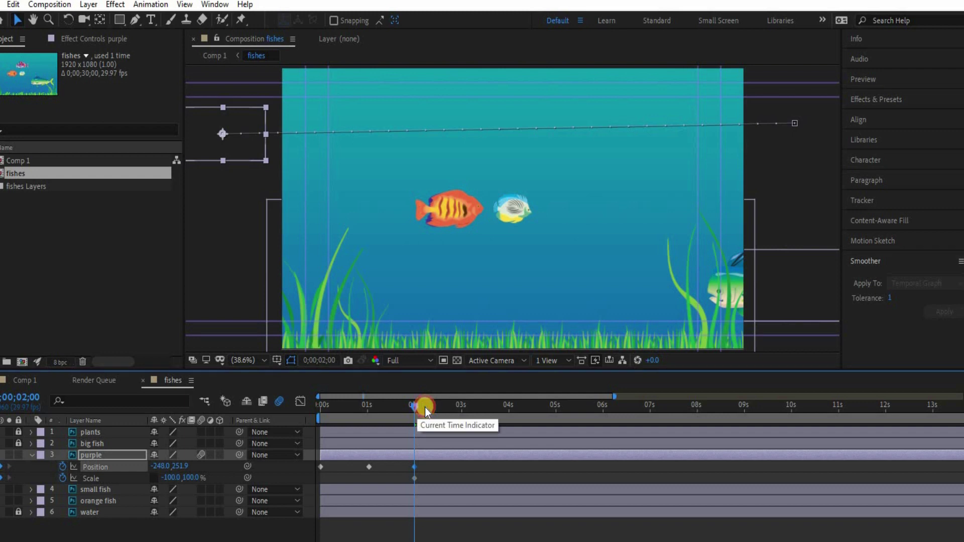
{"action": "left_click_drag", "start_coordinate": [244, 125], "coordinate": [243, 196]}
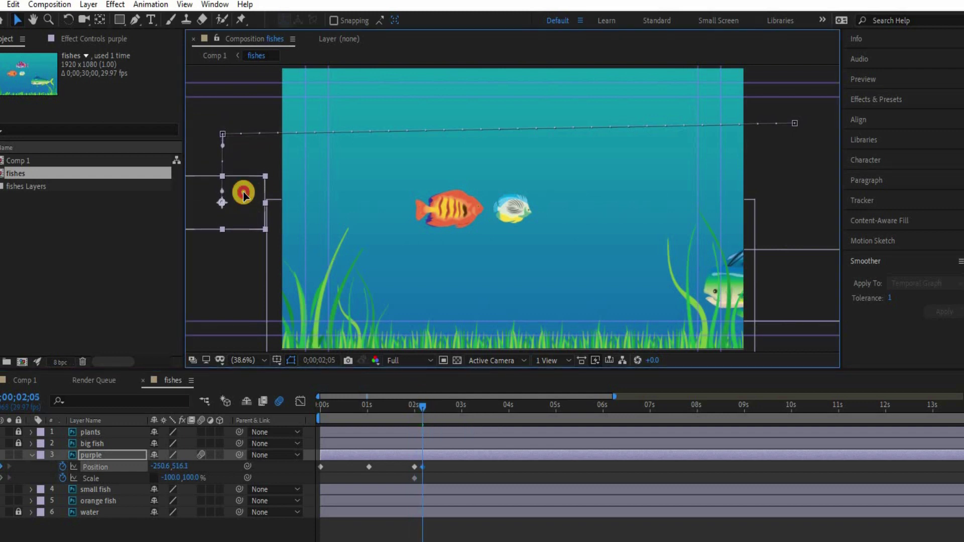
{"action": "left_click_drag", "start_coordinate": [244, 196], "coordinate": [246, 207]}
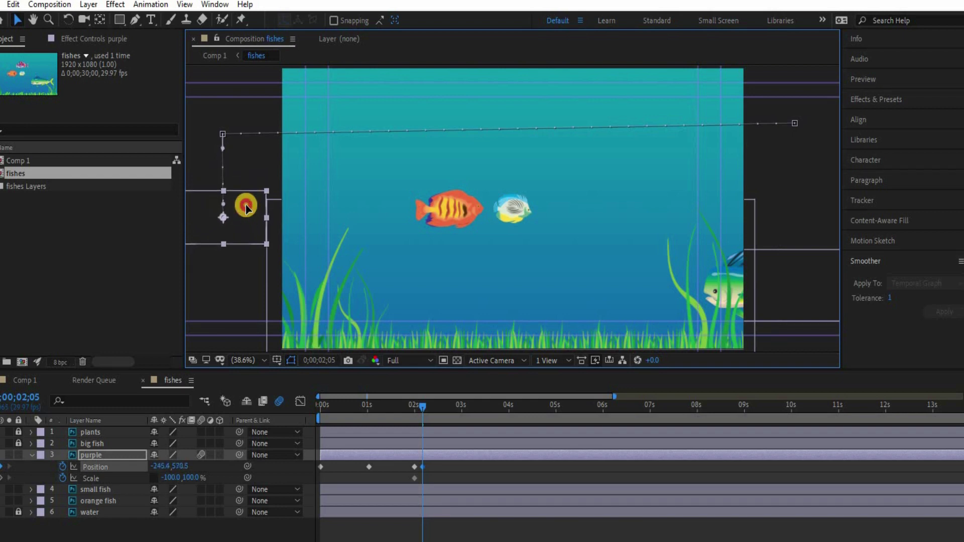
{"action": "mouse_move", "coordinate": [420, 407]}
{"action": "left_mouse_down"}
{"action": "mouse_move", "coordinate": [386, 403]}
{"action": "mouse_move", "coordinate": [435, 411]}
{"action": "left_mouse_up"}
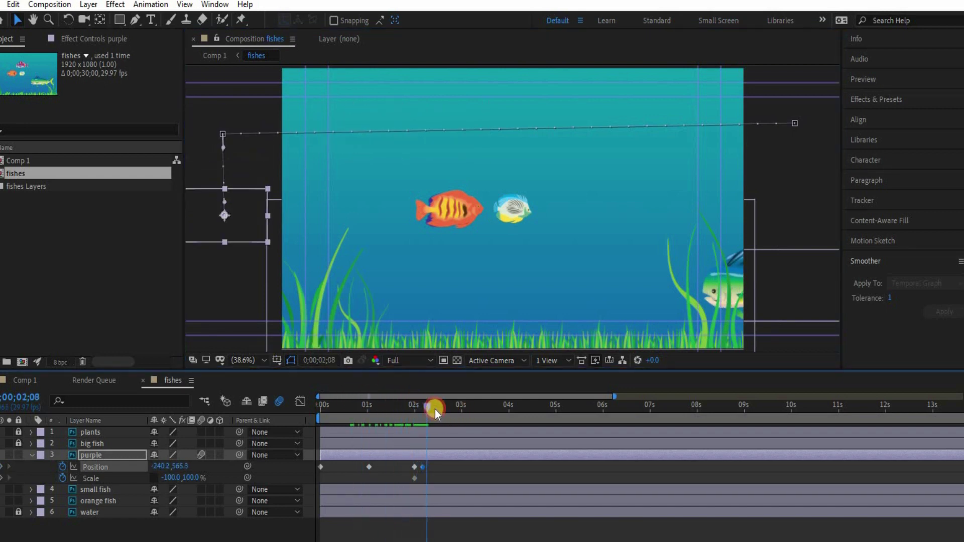
{"action": "left_click_drag", "start_coordinate": [435, 411], "coordinate": [429, 411]}
At 2;23 drag the purple fish to the lower right, then preview from the start.
{"action": "left_click", "coordinate": [450, 411]}
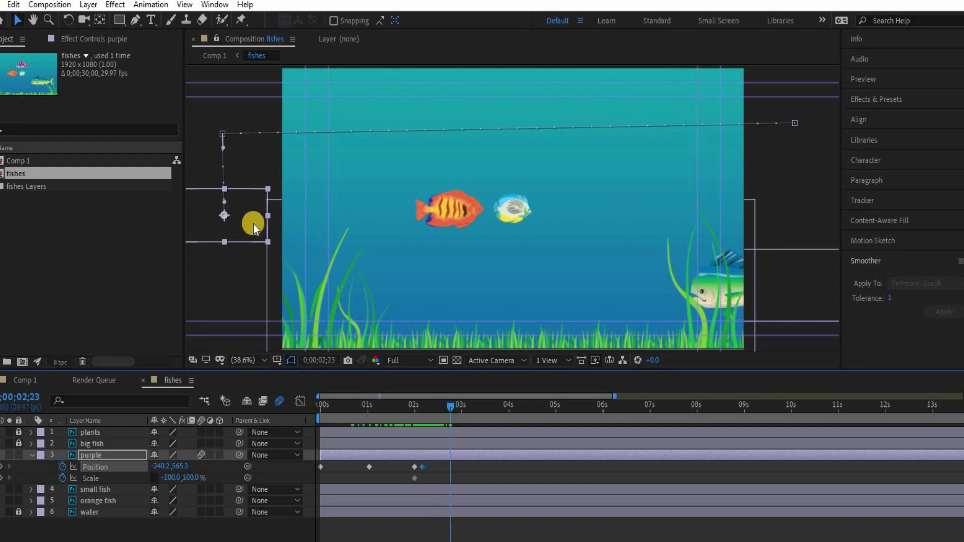
{"action": "mouse_move", "coordinate": [425, 299]}
{"action": "left_mouse_down"}
{"action": "mouse_move", "coordinate": [828, 325]}
{"action": "mouse_move", "coordinate": [827, 312]}
{"action": "left_mouse_up"}
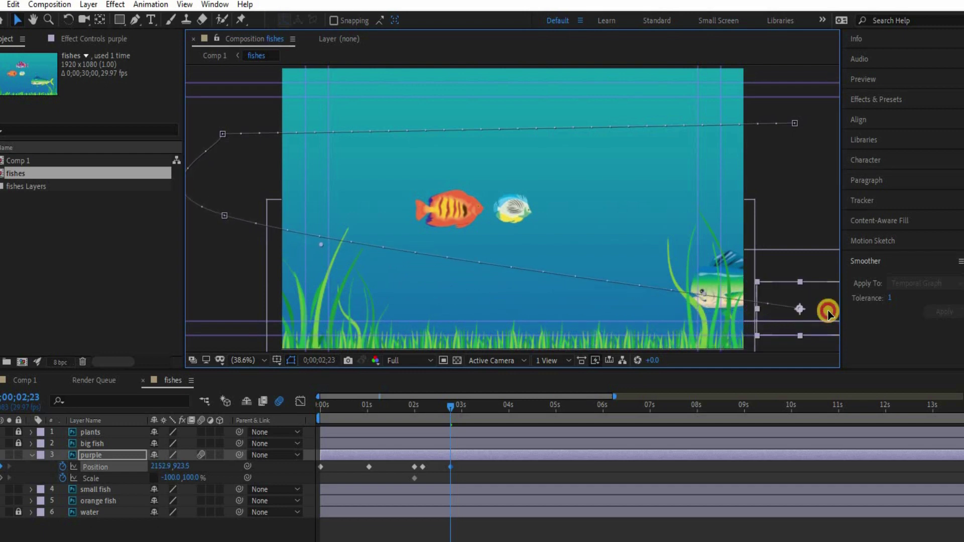
{"action": "left_click_drag", "start_coordinate": [452, 404], "coordinate": [353, 405]}
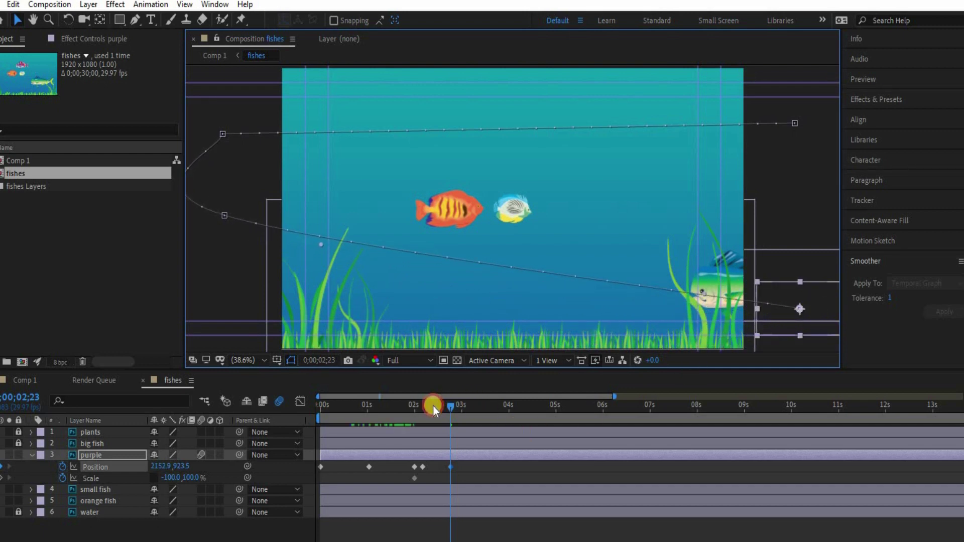
{"action": "key", "text": "Home"}
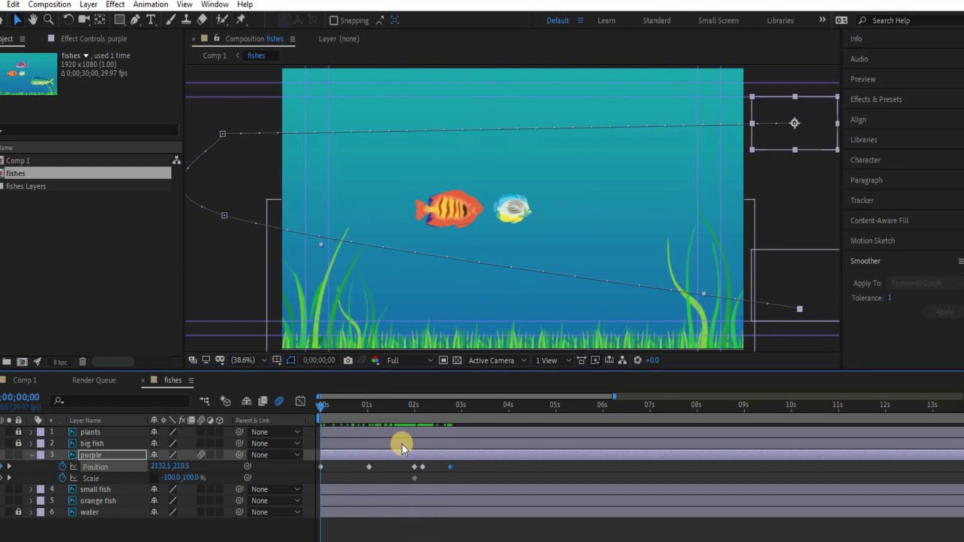
{"action": "key", "text": "space"}
{"action": "left_click_drag", "start_coordinate": [376, 409], "coordinate": [330, 400]}
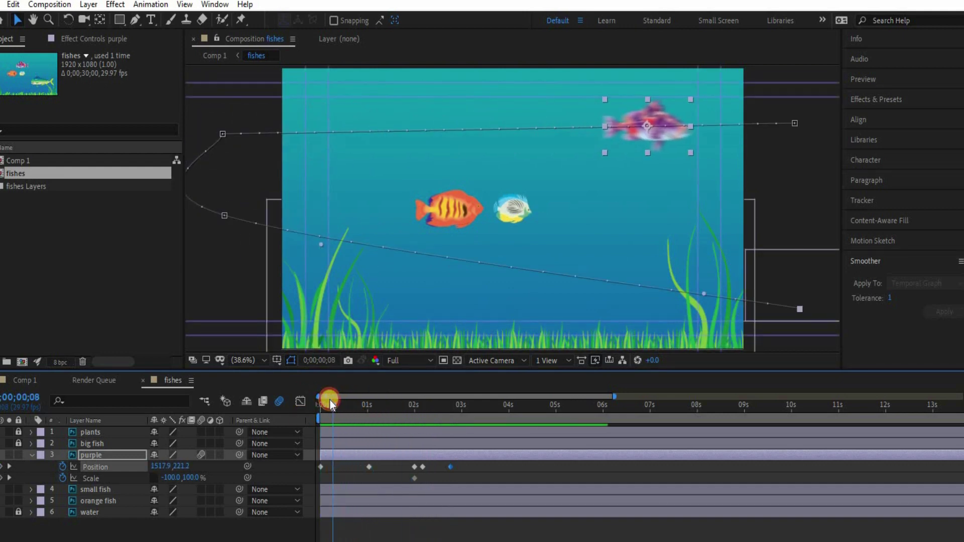
Set the purple fish's starting Scale at 0s to 100%.
{"action": "left_click", "coordinate": [310, 405]}
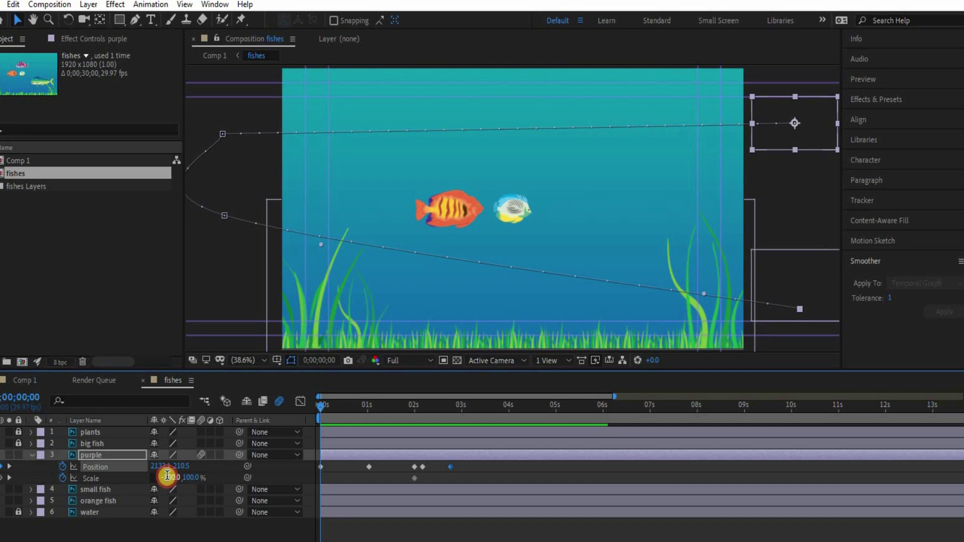
{"action": "left_click", "coordinate": [168, 477]}
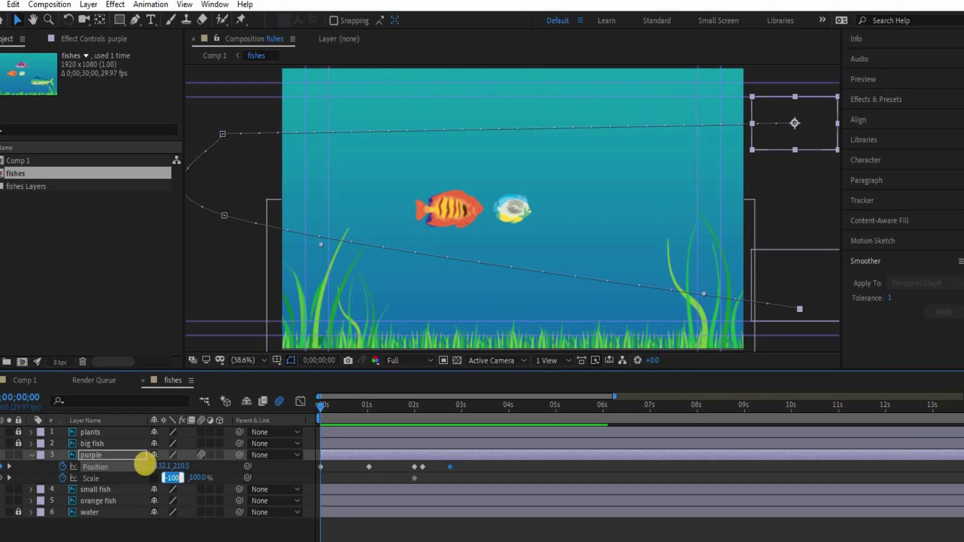
{"action": "type", "text": "100"}
{"action": "key", "text": "Return"}
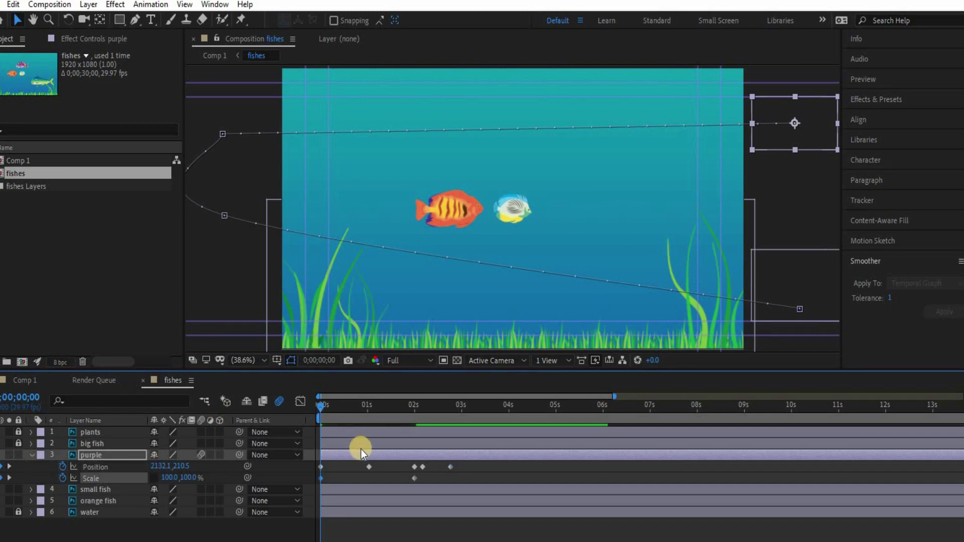
Add a 100% Scale keyframe at 1;25 and preview the quicker flip.
{"action": "key", "text": "space"}
{"action": "left_click", "coordinate": [384, 411]}
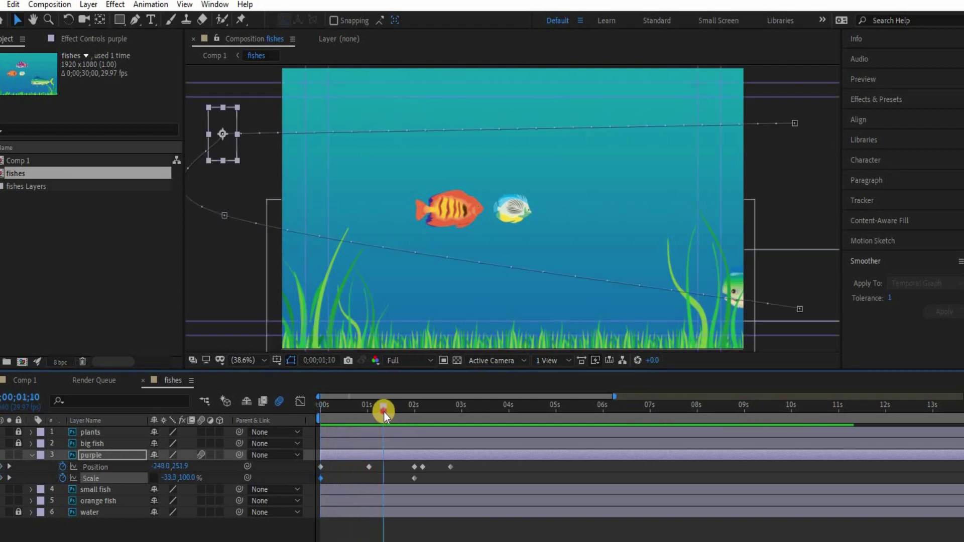
{"action": "left_click_drag", "start_coordinate": [321, 407], "coordinate": [312, 406]}
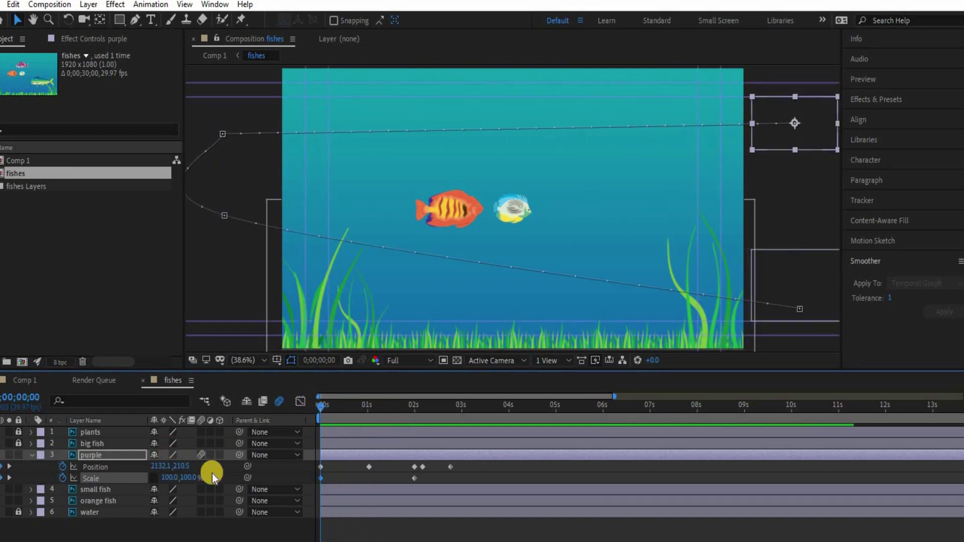
{"action": "left_click", "coordinate": [317, 408]}
{"action": "left_click_drag", "start_coordinate": [363, 411], "coordinate": [390, 417]}
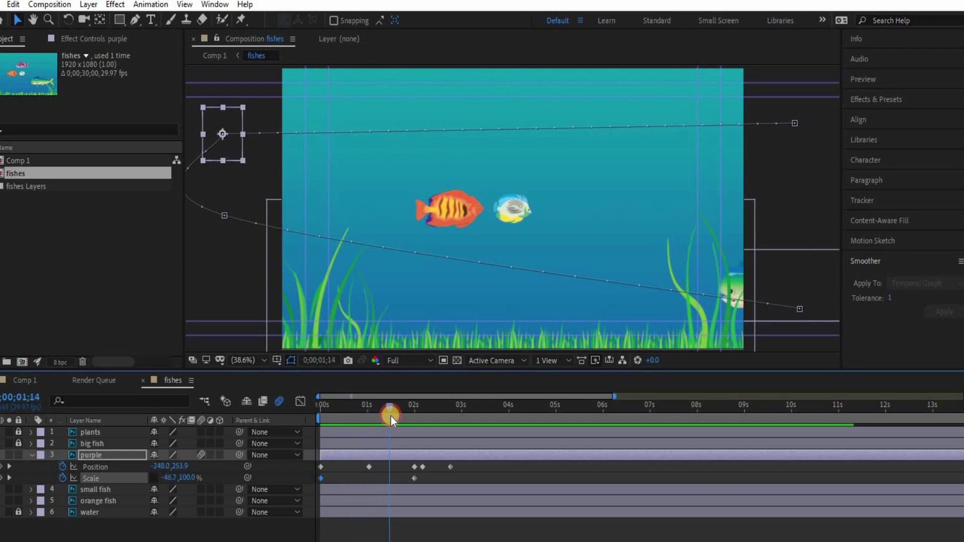
{"action": "left_click_drag", "start_coordinate": [409, 416], "coordinate": [407, 418]}
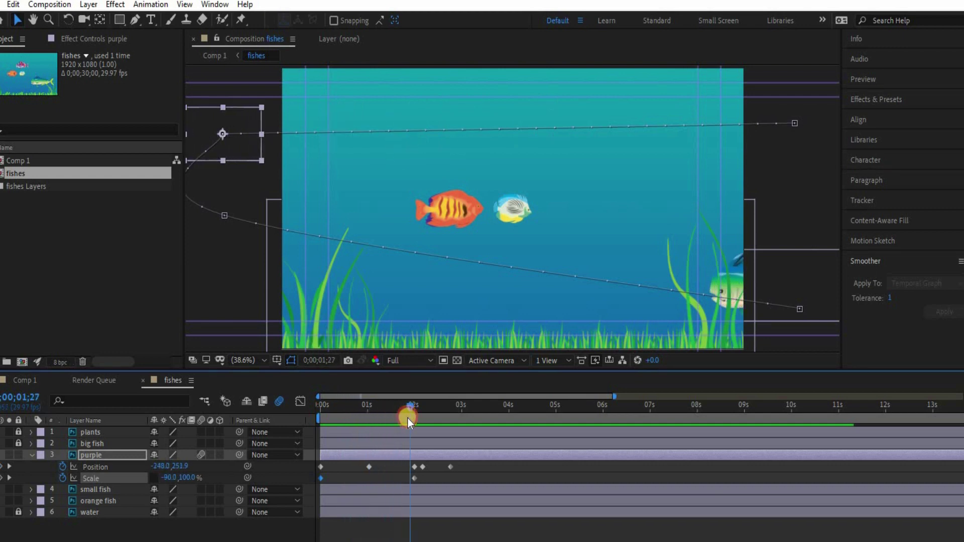
{"action": "left_click", "coordinate": [169, 480]}
{"action": "key", "text": "Return"}
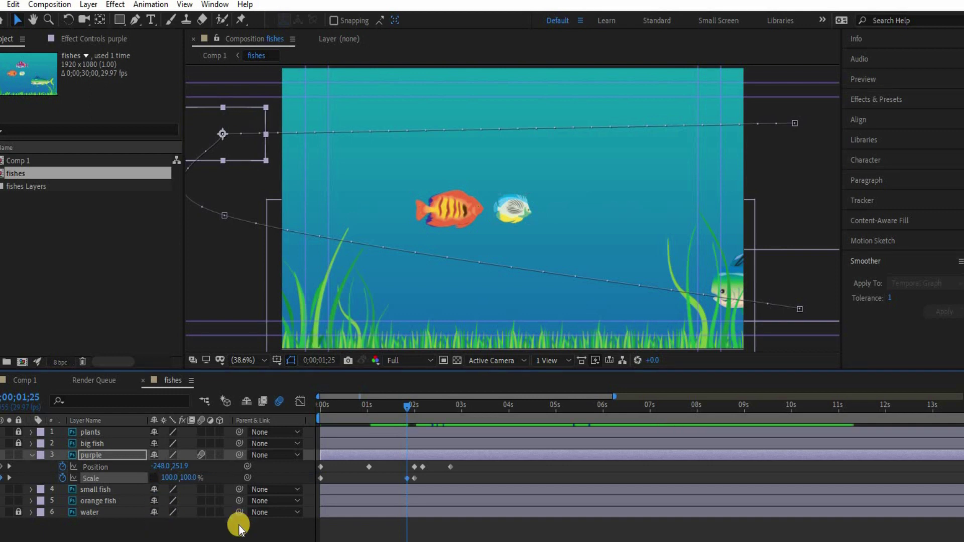
{"action": "key", "text": "space"}
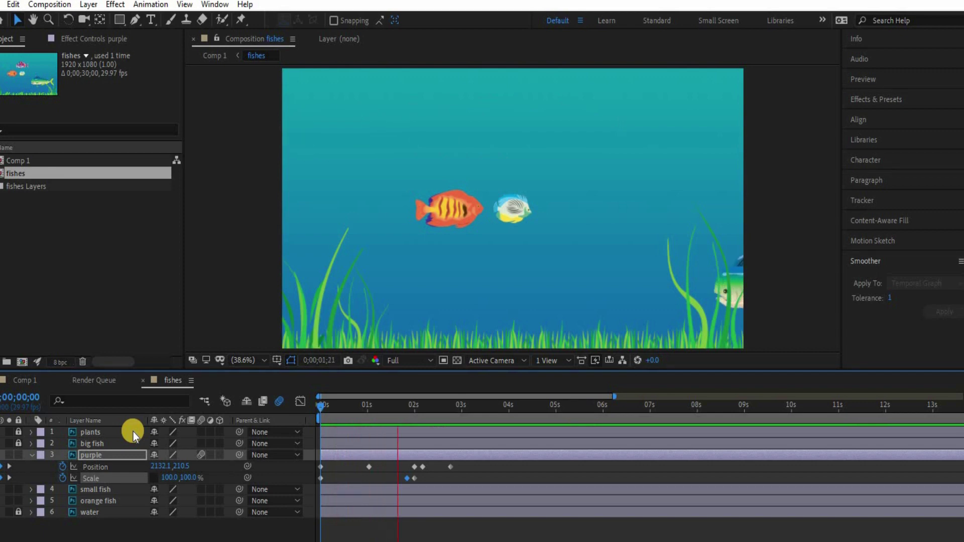
Shift a purple layer Position keyframe slightly later and add a Position keyframe at 3;17.
{"action": "left_click", "coordinate": [396, 448]}
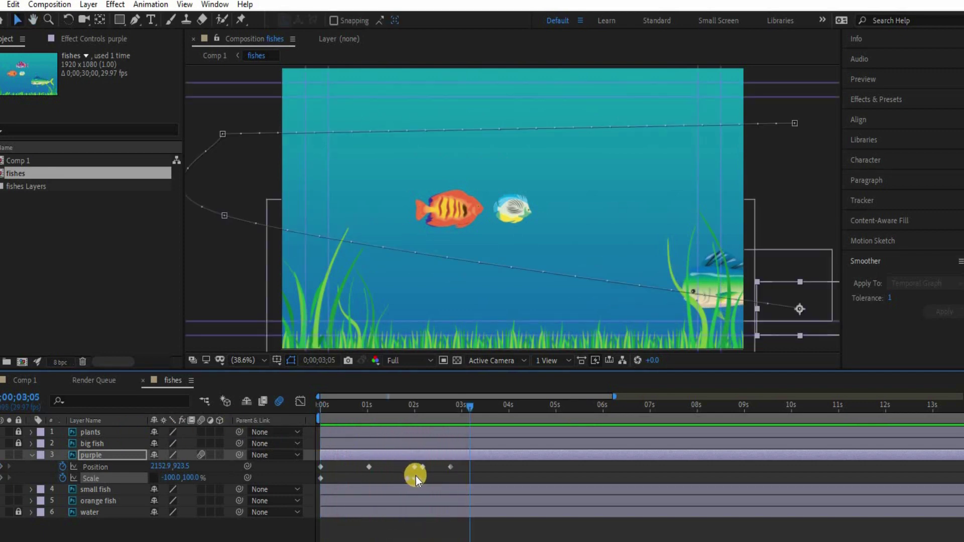
{"action": "left_click_drag", "start_coordinate": [459, 468], "coordinate": [466, 468]}
{"action": "key", "text": "space"}
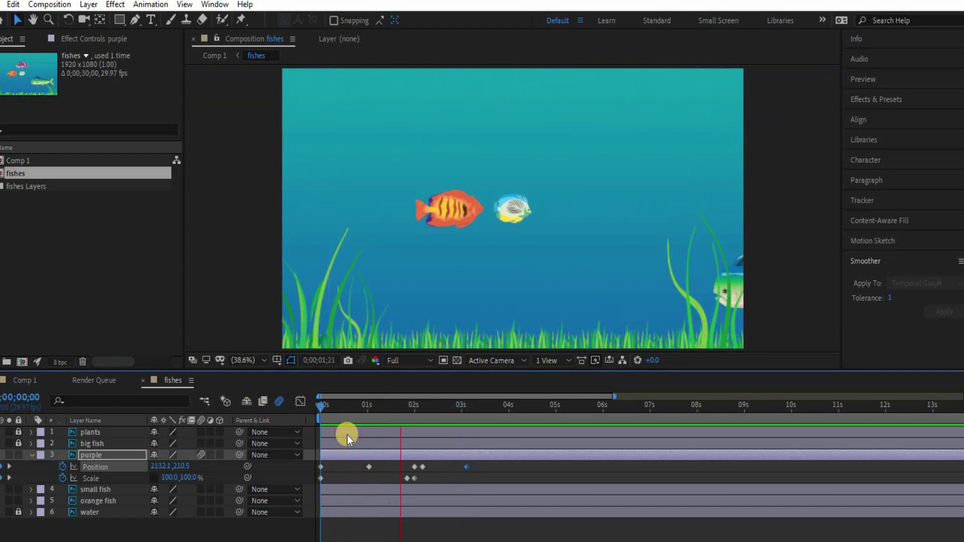
{"action": "left_click", "coordinate": [463, 404]}
{"action": "mouse_move", "coordinate": [463, 405]}
{"action": "left_mouse_down"}
{"action": "mouse_move", "coordinate": [497, 411]}
{"action": "mouse_move", "coordinate": [488, 411]}
{"action": "left_mouse_up"}
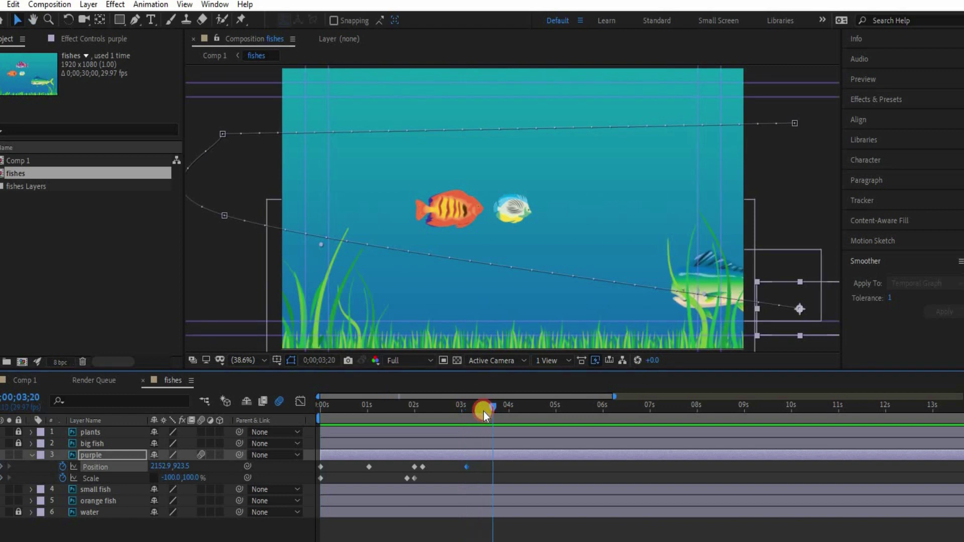
{"action": "left_click", "coordinate": [2, 467]}
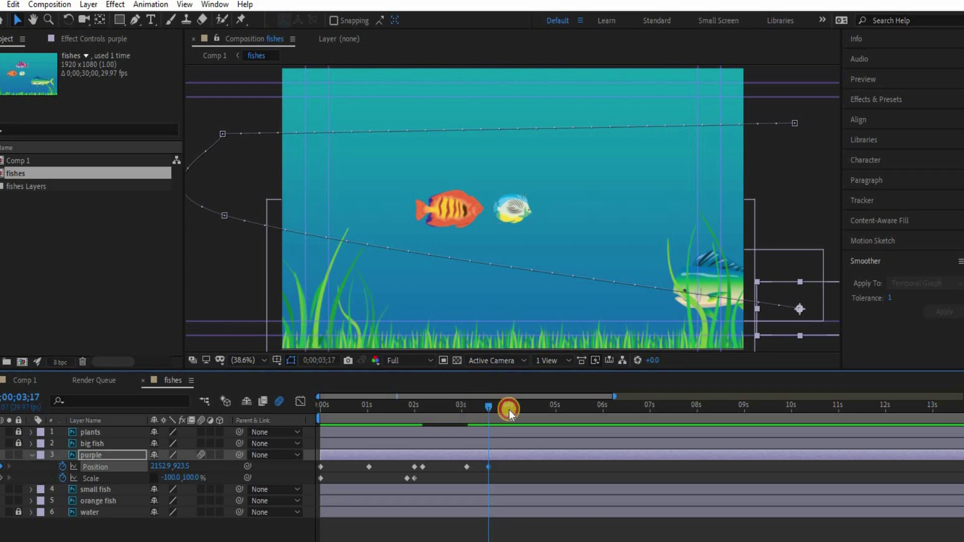
Add a Scale keyframe at 3;19, then move ahead to 3;26 and edit the Scale value.
{"action": "left_click", "coordinate": [527, 411]}
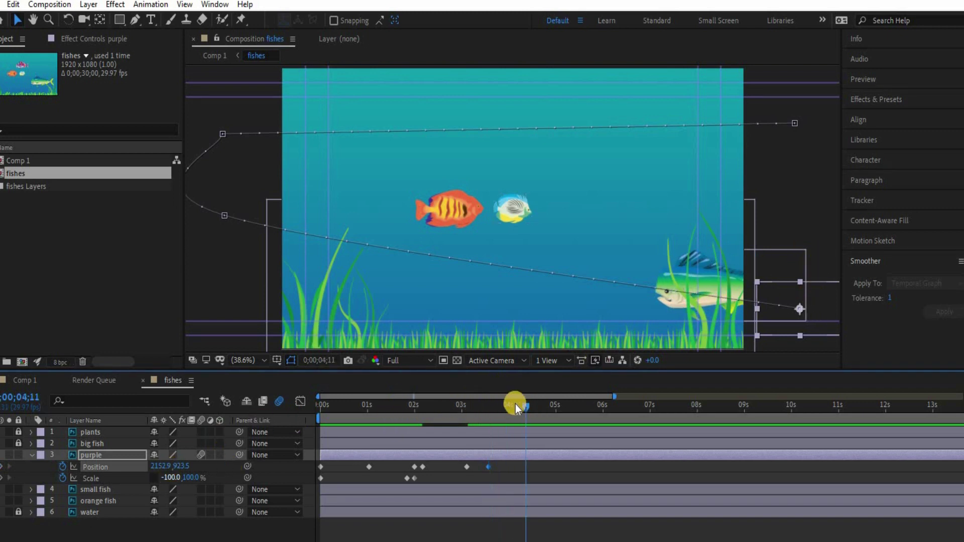
{"action": "left_click", "coordinate": [493, 409]}
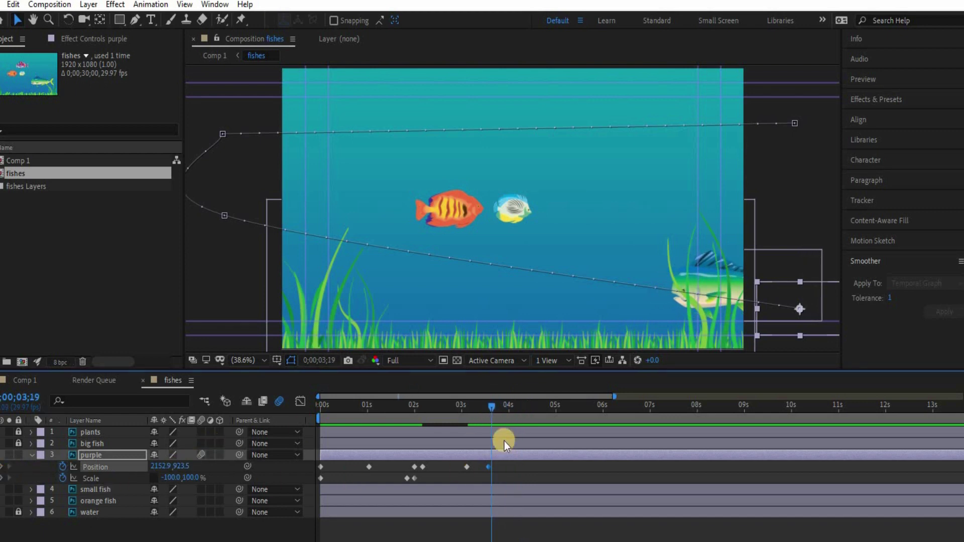
{"action": "key", "text": "alt+shift+s"}
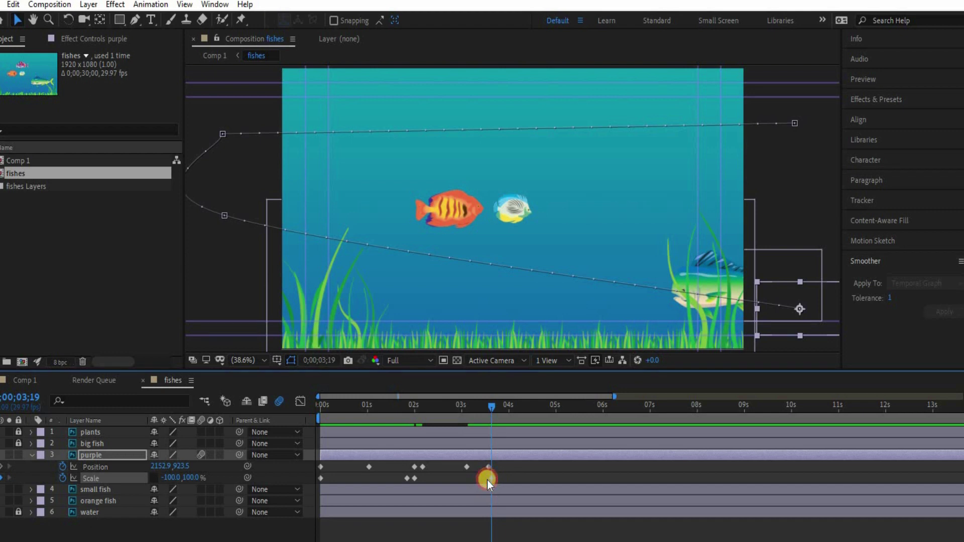
{"action": "left_click", "coordinate": [493, 408]}
{"action": "key", "text": "Page_Down"}
{"action": "key", "text": "Page_Down"}
{"action": "key", "text": "Page_Down"}
{"action": "left_click", "coordinate": [171, 477]}
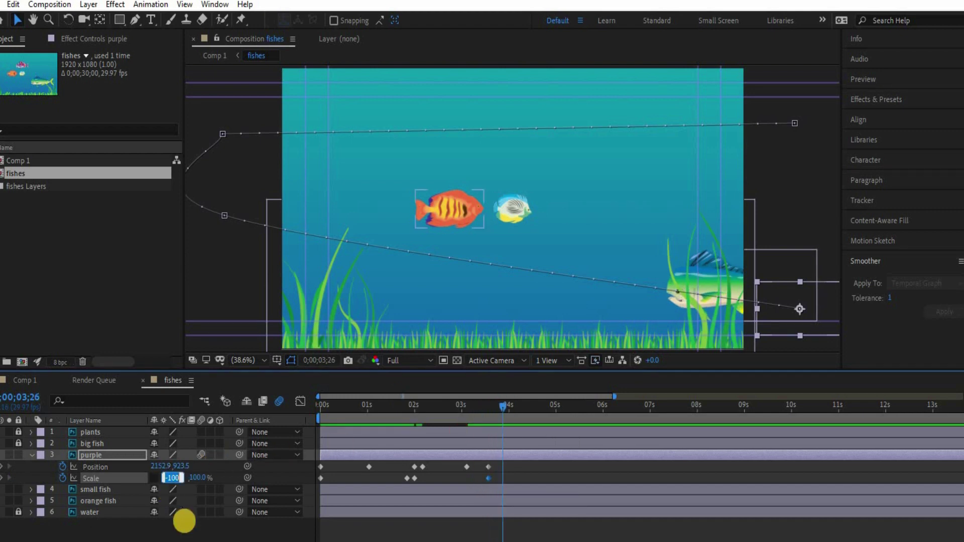
Set the purple fish's Scale to 100% at 3;26 and raise it higher in the frame.
{"action": "type", "text": "10"}
{"action": "key", "text": "Return"}
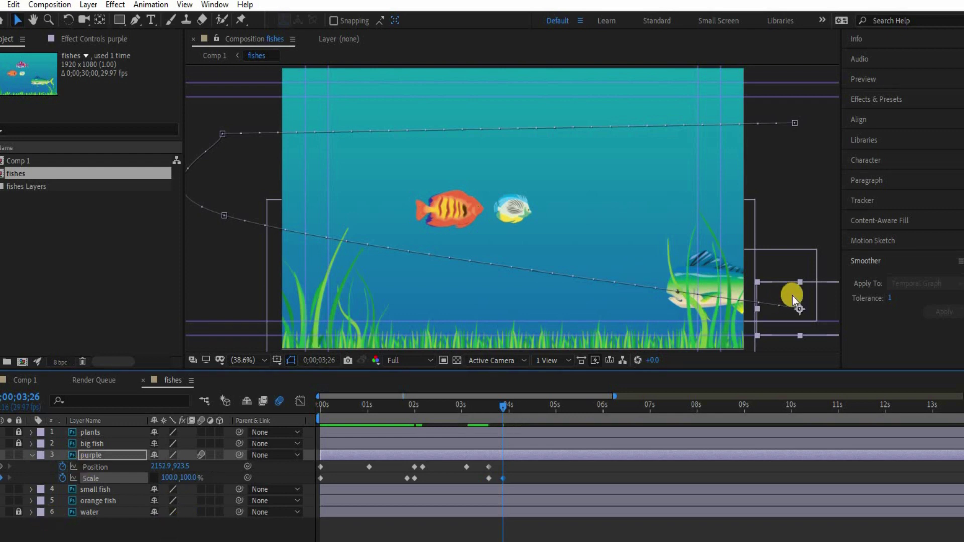
{"action": "left_click", "coordinate": [793, 296]}
{"action": "mouse_move", "coordinate": [793, 296]}
{"action": "left_mouse_down"}
{"action": "mouse_move", "coordinate": [789, 154]}
{"action": "mouse_move", "coordinate": [807, 202]}
{"action": "left_mouse_up"}
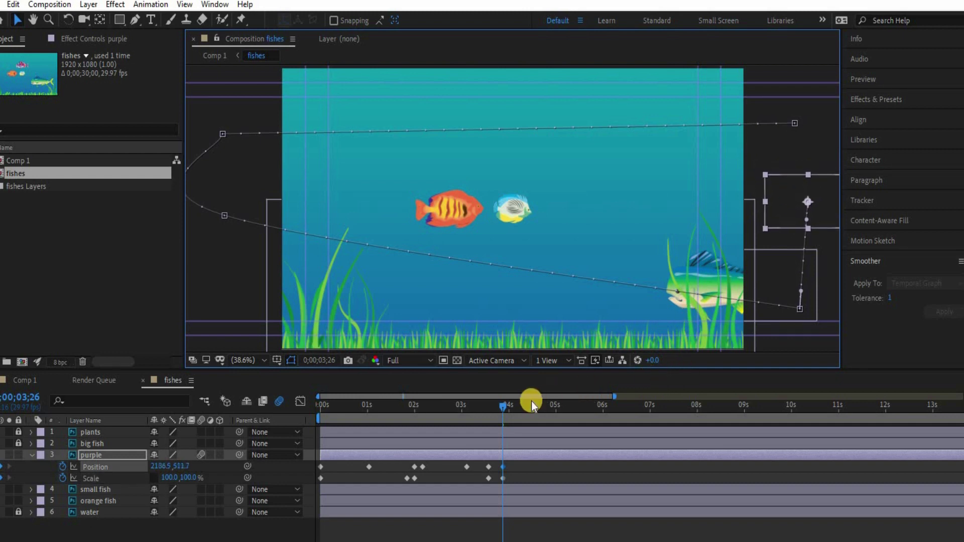
At 4;15 drag the fish off past the top-left corner, then preview from the start.
{"action": "left_click_drag", "start_coordinate": [508, 408], "coordinate": [531, 408]}
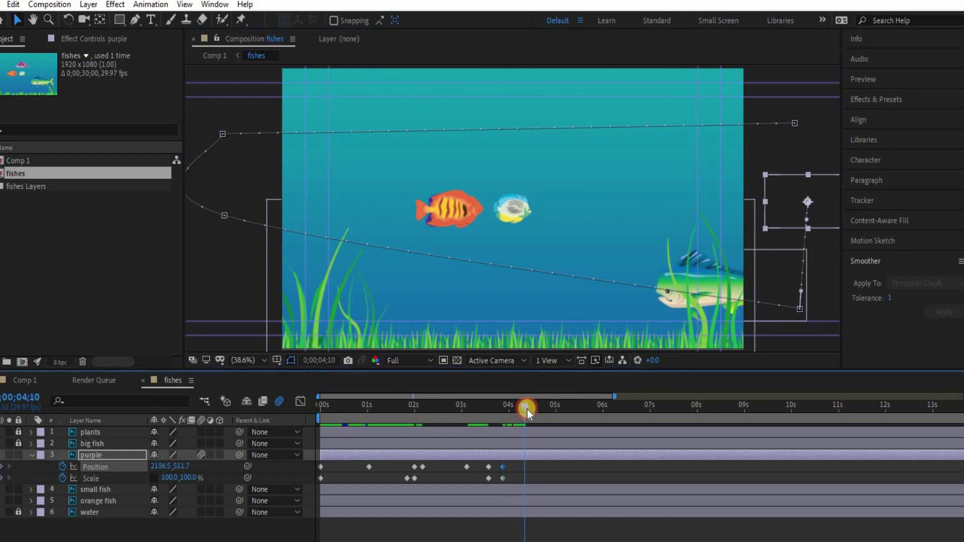
{"action": "left_click", "coordinate": [444, 136]}
{"action": "left_click_drag", "start_coordinate": [443, 136], "coordinate": [206, 93]}
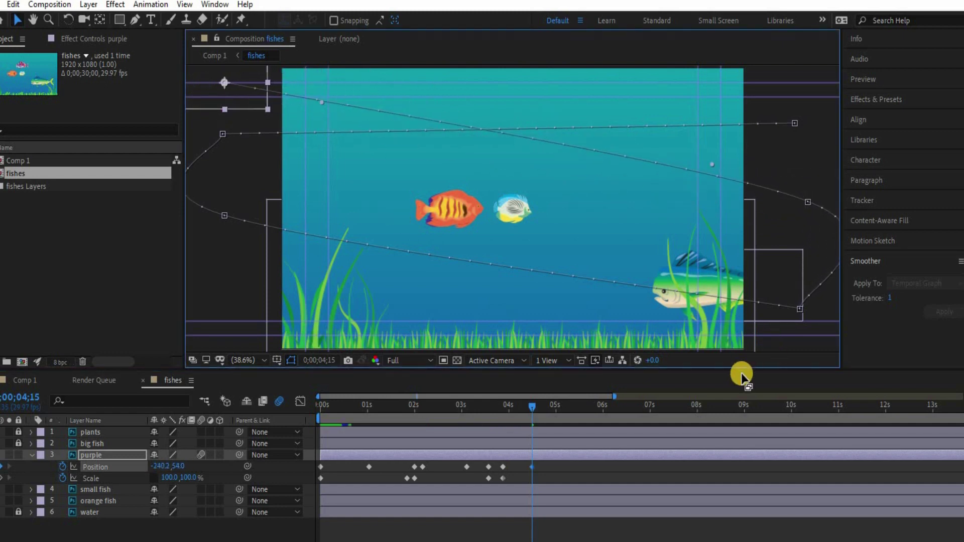
{"action": "left_click_drag", "start_coordinate": [387, 402], "coordinate": [135, 403]}
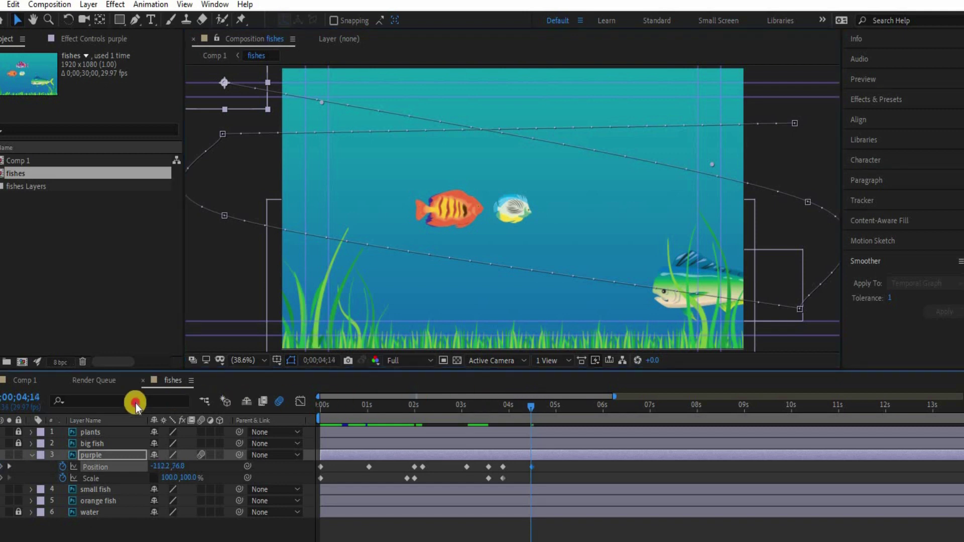
{"action": "key", "text": "space"}
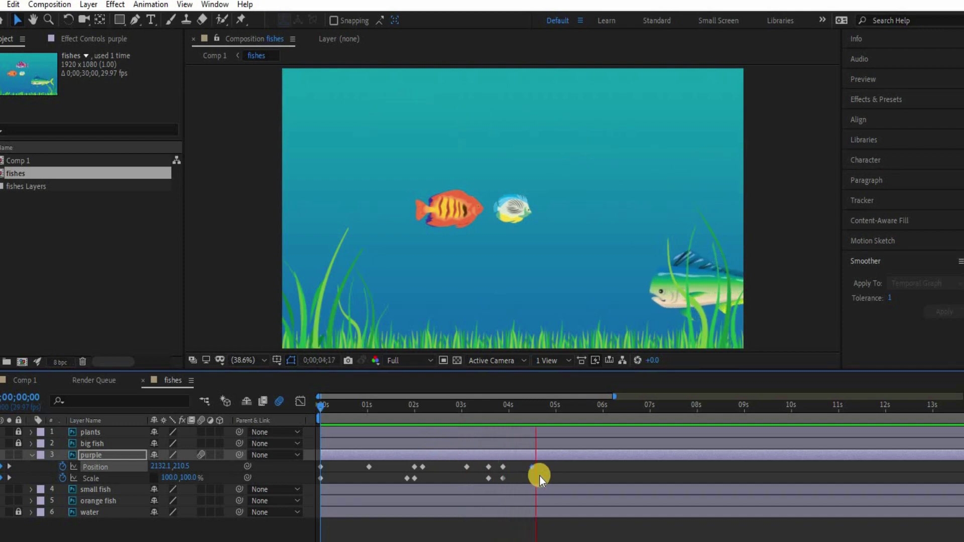
{"action": "key", "text": "space"}
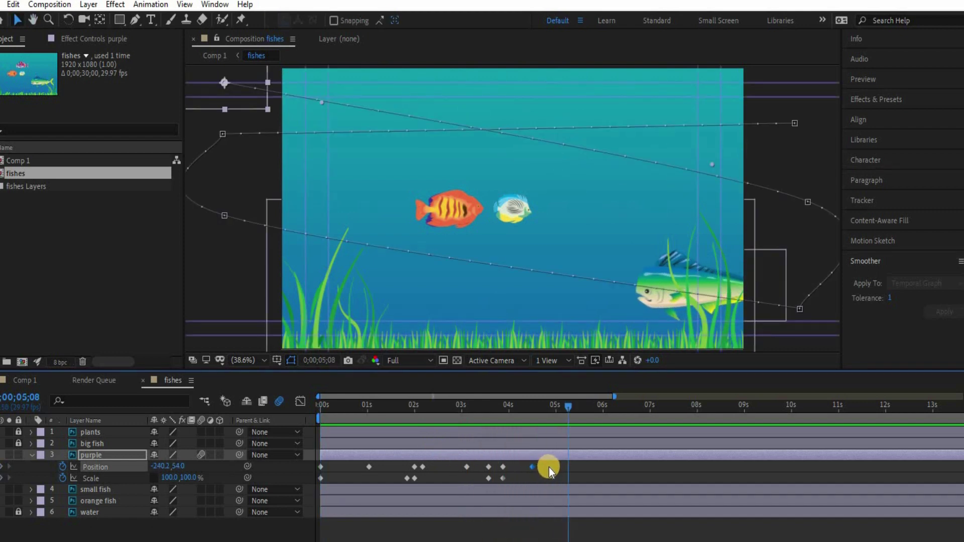
Stretch the purple layer's Position and Scale keyframes out to about 8 seconds and preview the swim.
{"action": "left_click_drag", "start_coordinate": [548, 464], "coordinate": [302, 483]}
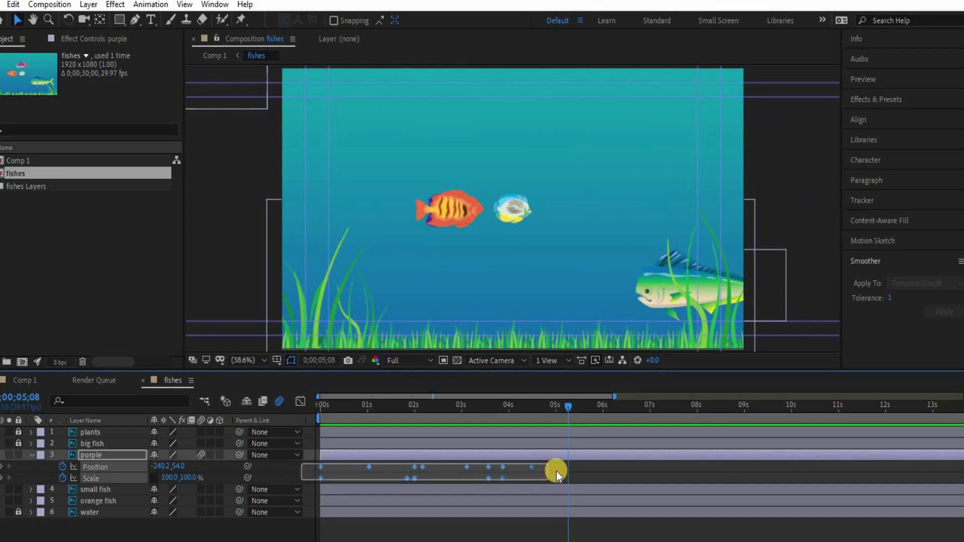
{"action": "left_click_drag", "start_coordinate": [302, 483], "coordinate": [533, 468]}
{"action": "left_click_drag", "start_coordinate": [735, 473], "coordinate": [701, 465]}
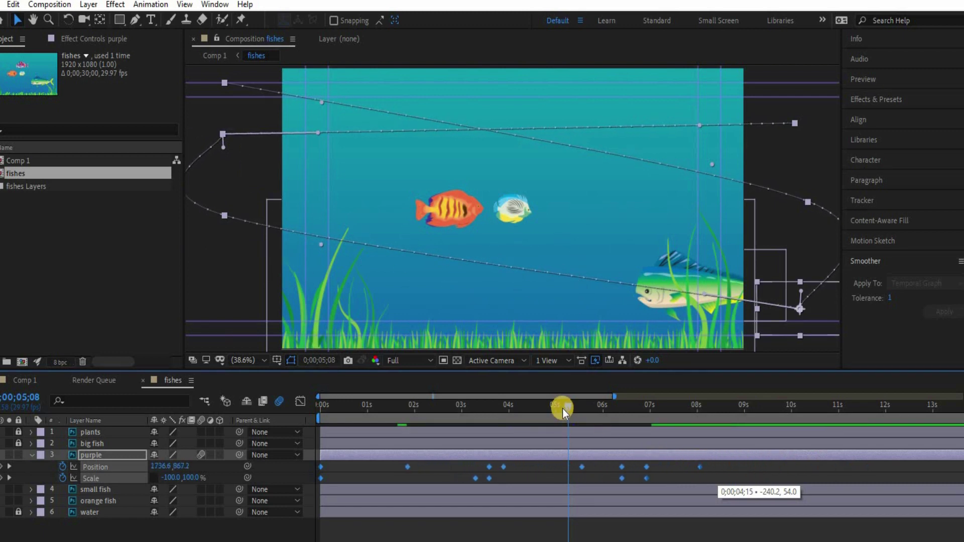
{"action": "key", "text": "Home"}
{"action": "key", "text": "space"}
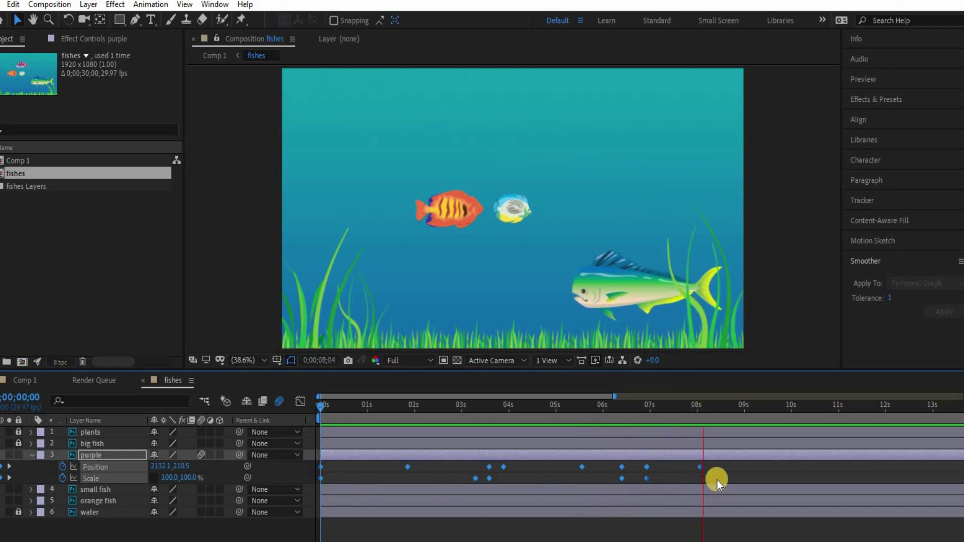
{"action": "key", "text": "space"}
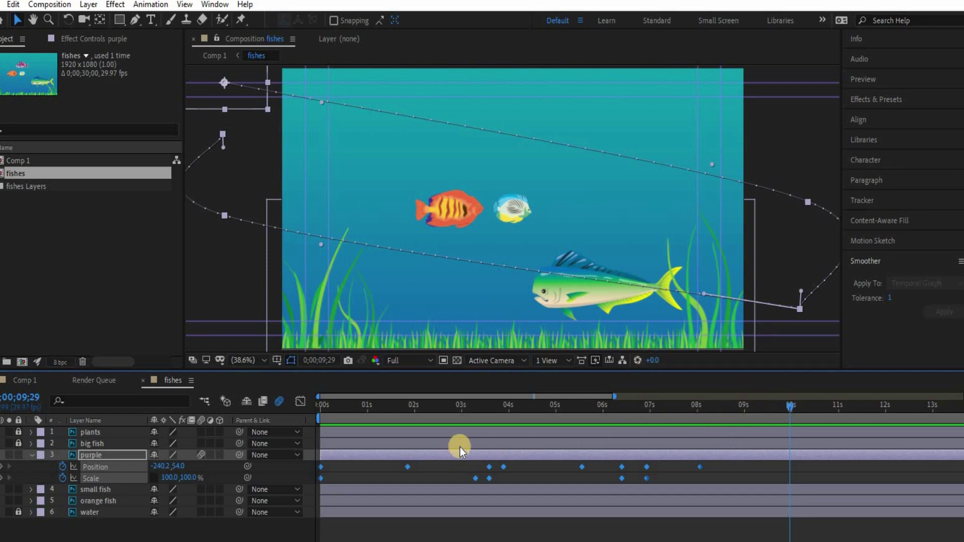
Collapse and lock the purple layer, then drag the orange fish just past the frame's left edge.
{"action": "left_click", "coordinate": [31, 454]}
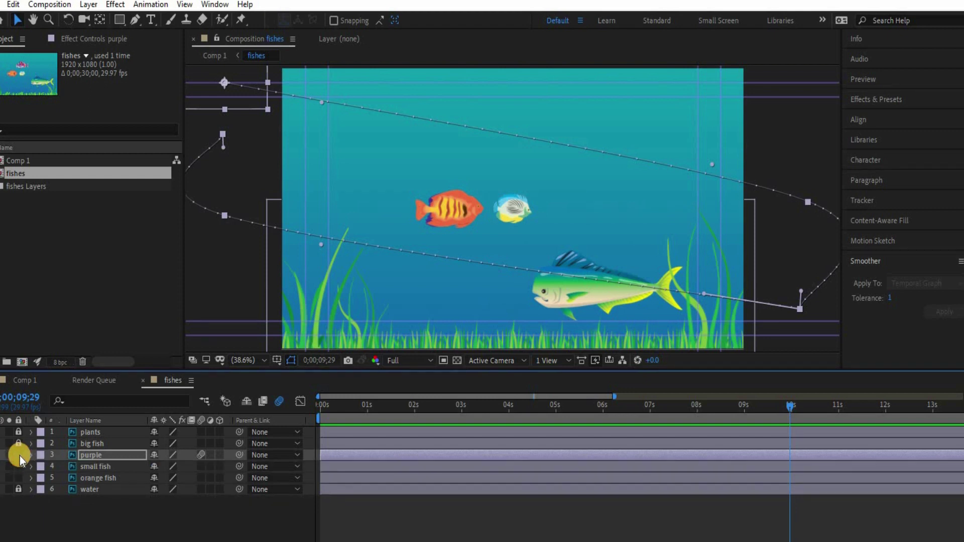
{"action": "left_click", "coordinate": [19, 454]}
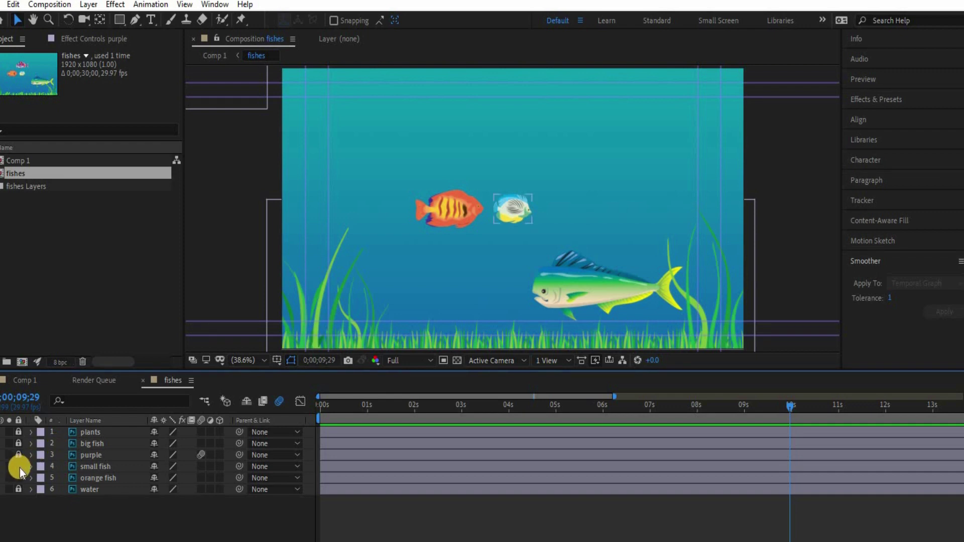
{"action": "left_click", "coordinate": [94, 468]}
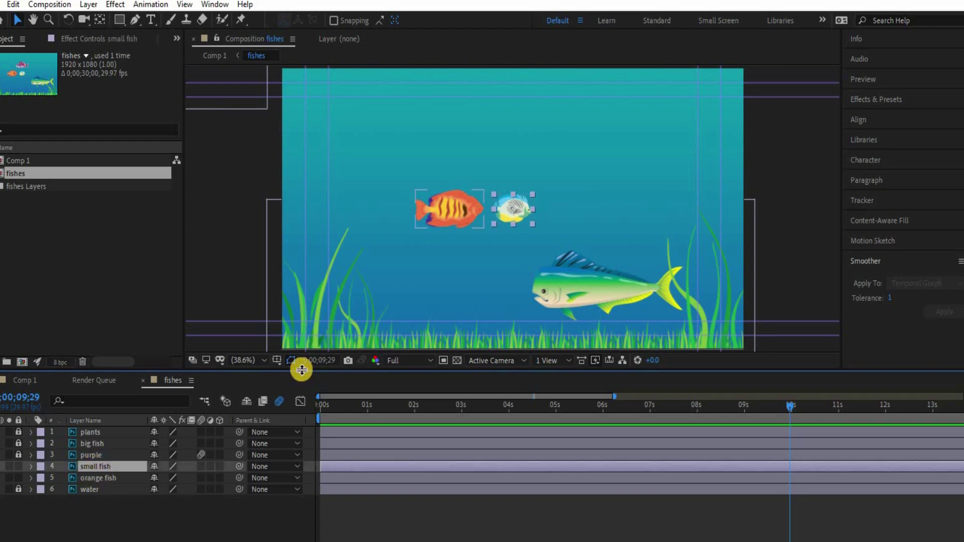
{"action": "left_click", "coordinate": [96, 477]}
{"action": "left_click_drag", "start_coordinate": [372, 211], "coordinate": [262, 212]}
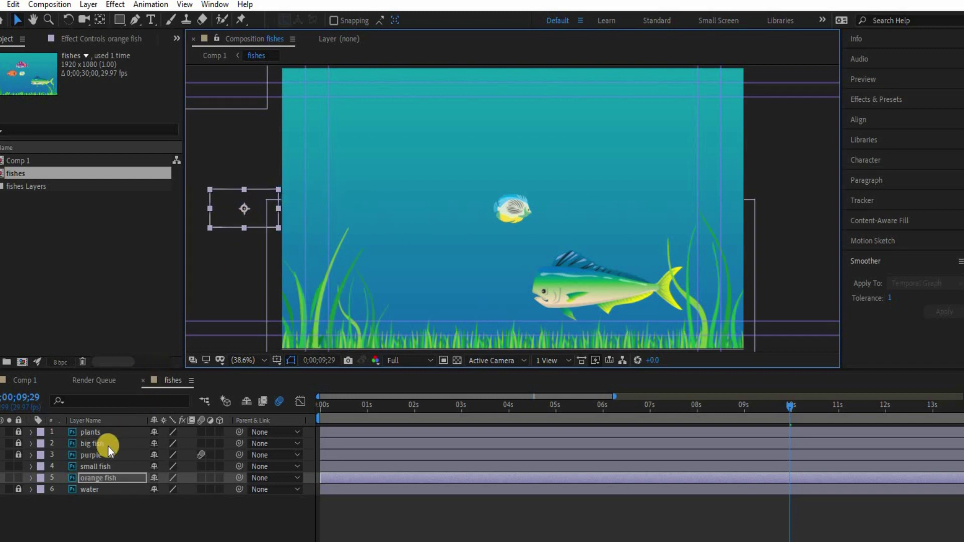
Shrink the orange fish to 65% Scale and add a Scale keyframe.
{"action": "key", "text": "s"}
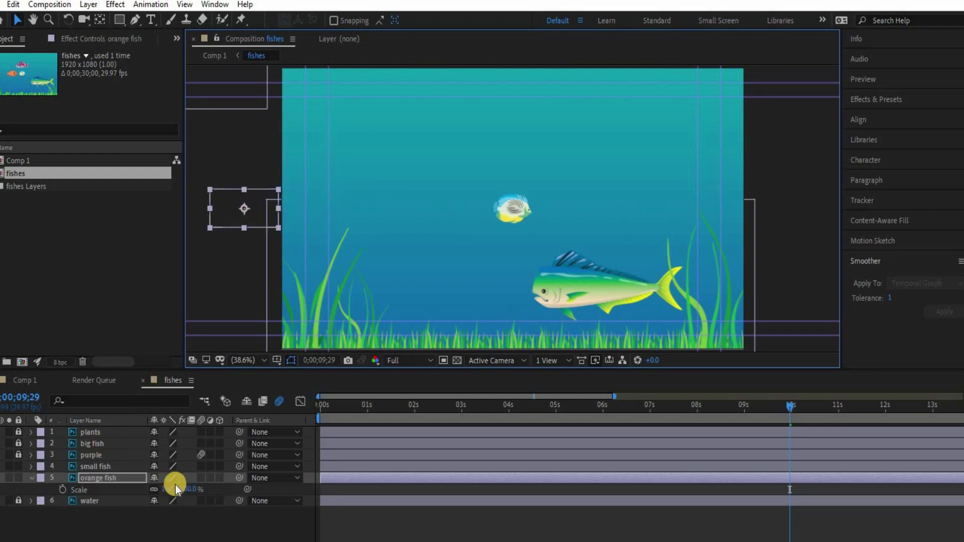
{"action": "left_click_drag", "start_coordinate": [157, 488], "coordinate": [114, 479]}
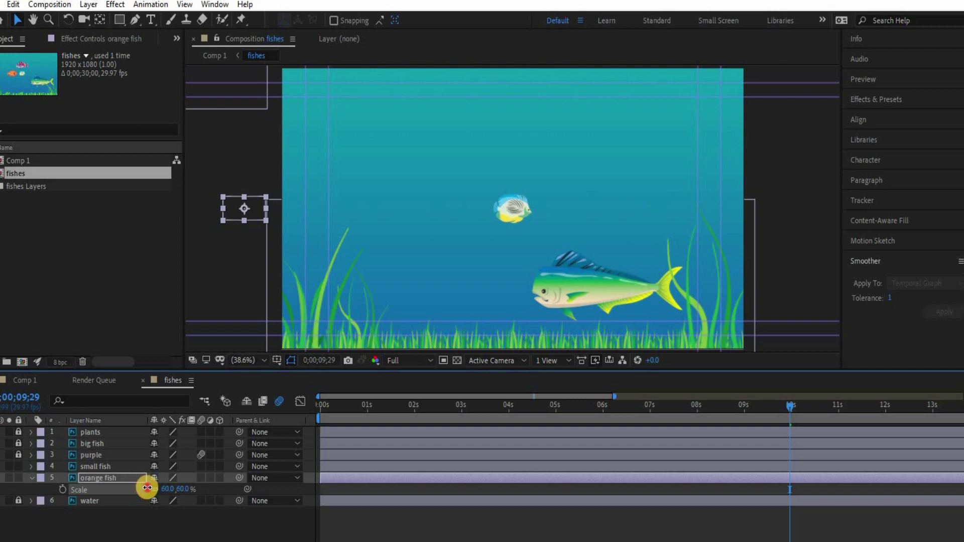
{"action": "left_click", "coordinate": [115, 479]}
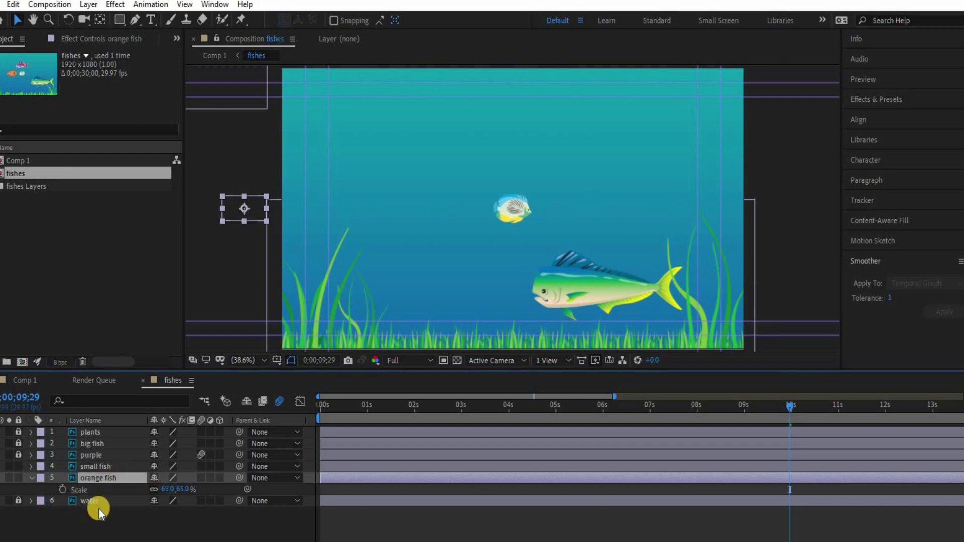
{"action": "key", "text": "shift+p"}
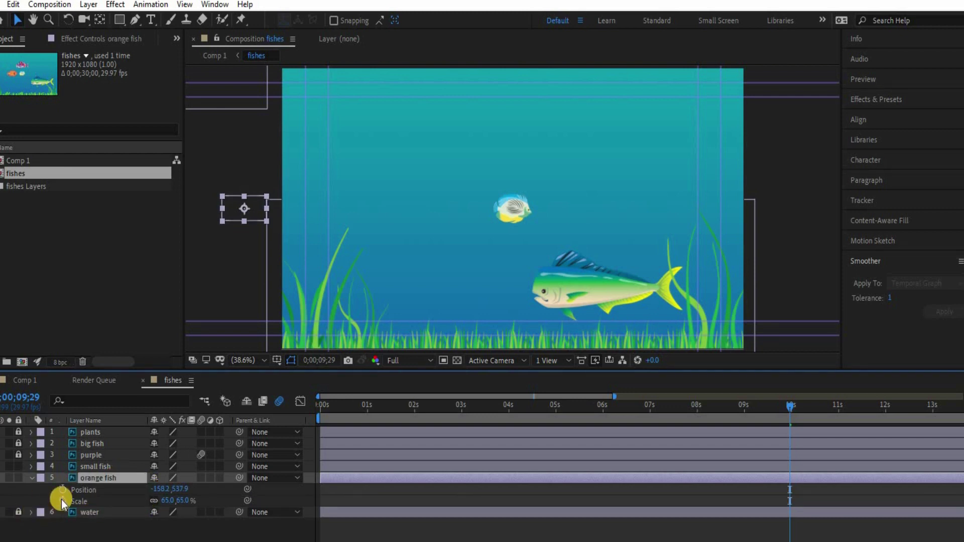
{"action": "key", "text": "alt+shift+s"}
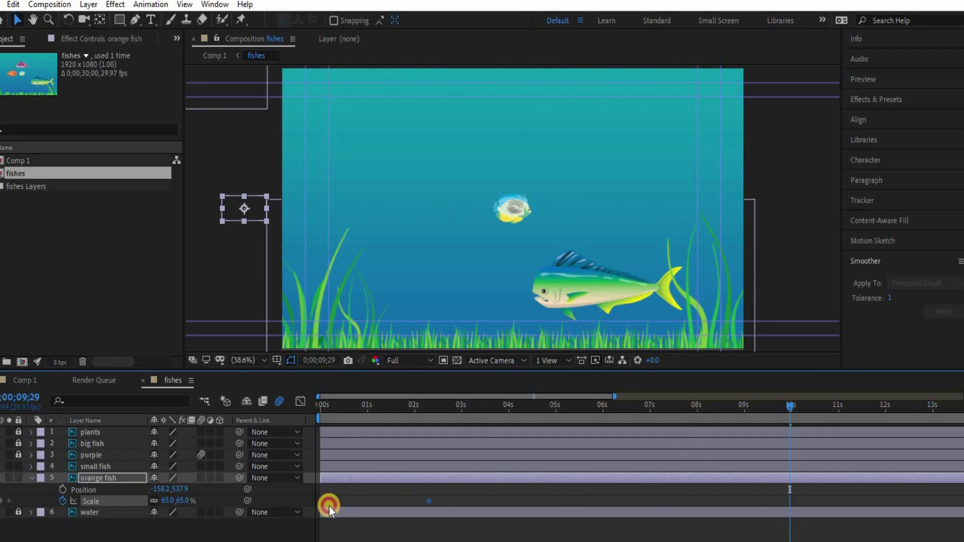
{"action": "left_click_drag", "start_coordinate": [326, 507], "coordinate": [326, 501]}
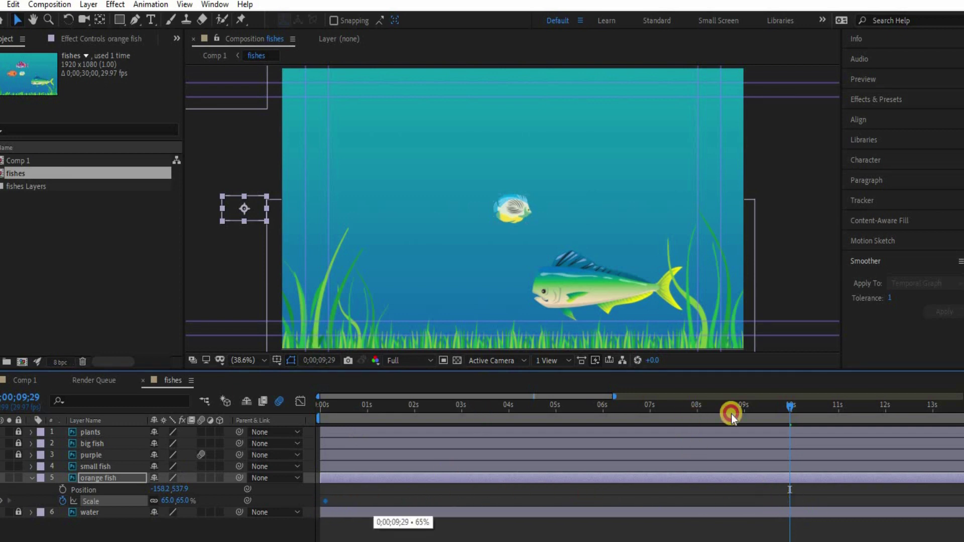
Raise the fish higher off-screen left, re-key Scale at 0s, and move to about 13 seconds.
{"action": "left_click", "coordinate": [63, 502]}
{"action": "left_click", "coordinate": [261, 155]}
{"action": "left_click_drag", "start_coordinate": [261, 155], "coordinate": [261, 151]}
{"action": "left_click", "coordinate": [61, 501]}
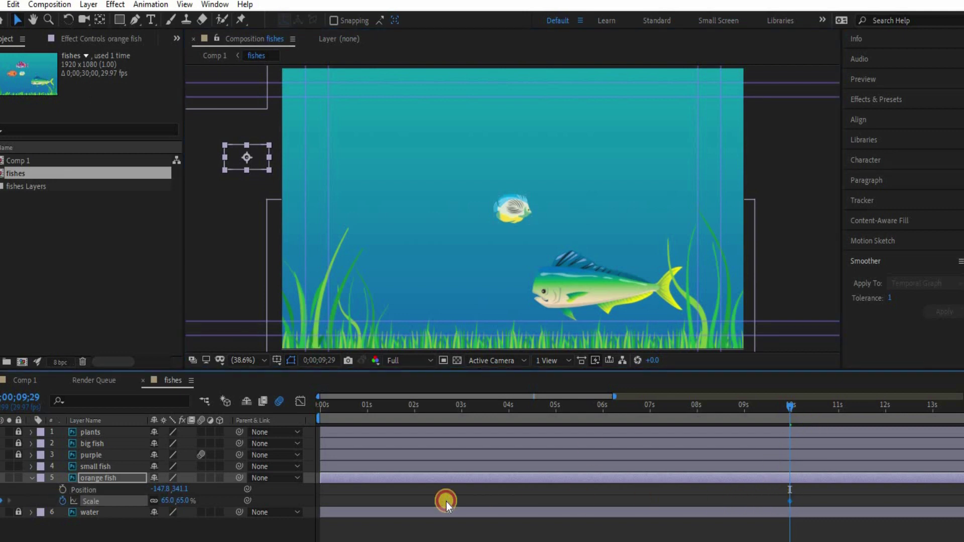
{"action": "left_click_drag", "start_coordinate": [338, 503], "coordinate": [325, 504]}
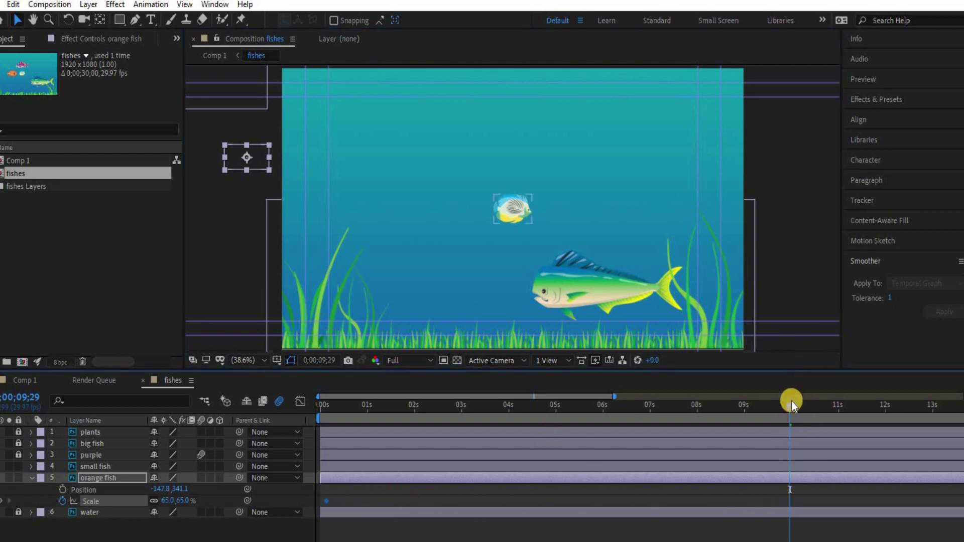
{"action": "left_click_drag", "start_coordinate": [936, 423], "coordinate": [951, 416]}
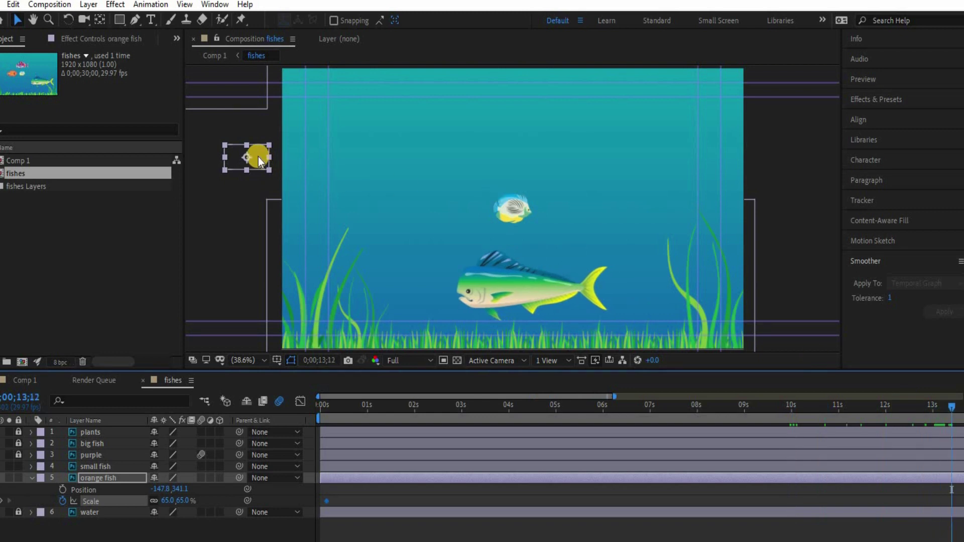
Place the orange fish at the top right at 108% scale, keying Position near 13 seconds.
{"action": "left_click_drag", "start_coordinate": [348, 126], "coordinate": [780, 81]}
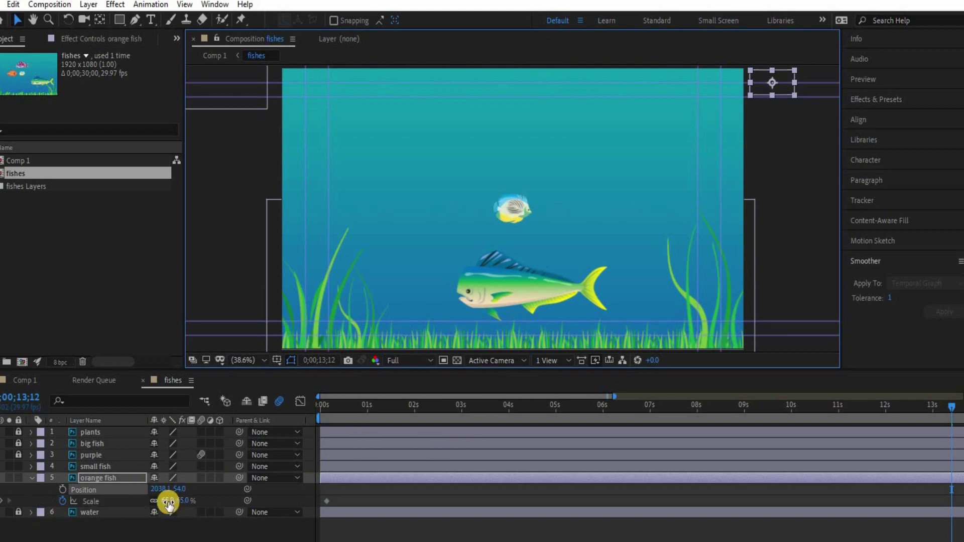
{"action": "mouse_move", "coordinate": [168, 502]}
{"action": "left_mouse_down"}
{"action": "mouse_move", "coordinate": [197, 502]}
{"action": "mouse_move", "coordinate": [180, 502]}
{"action": "left_mouse_up"}
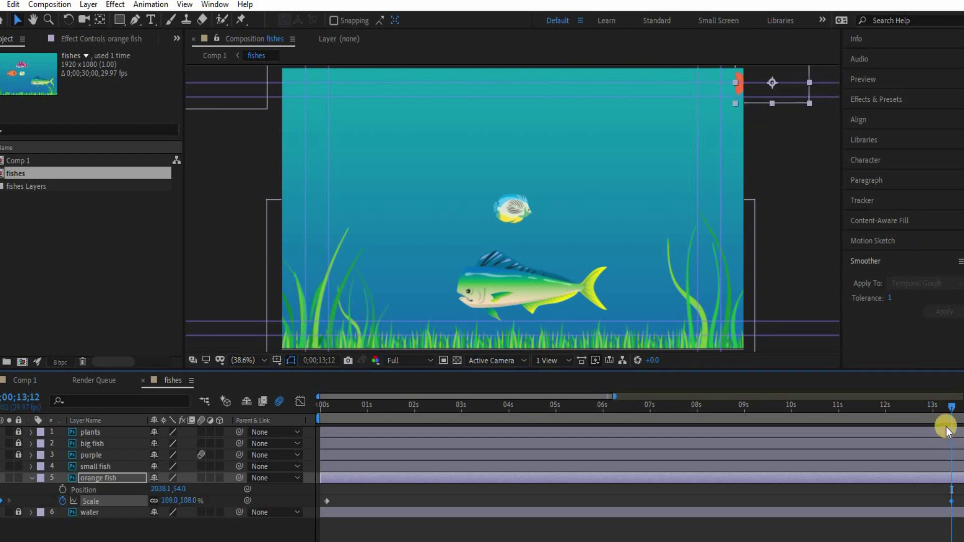
{"action": "left_click_drag", "start_coordinate": [952, 414], "coordinate": [326, 423]}
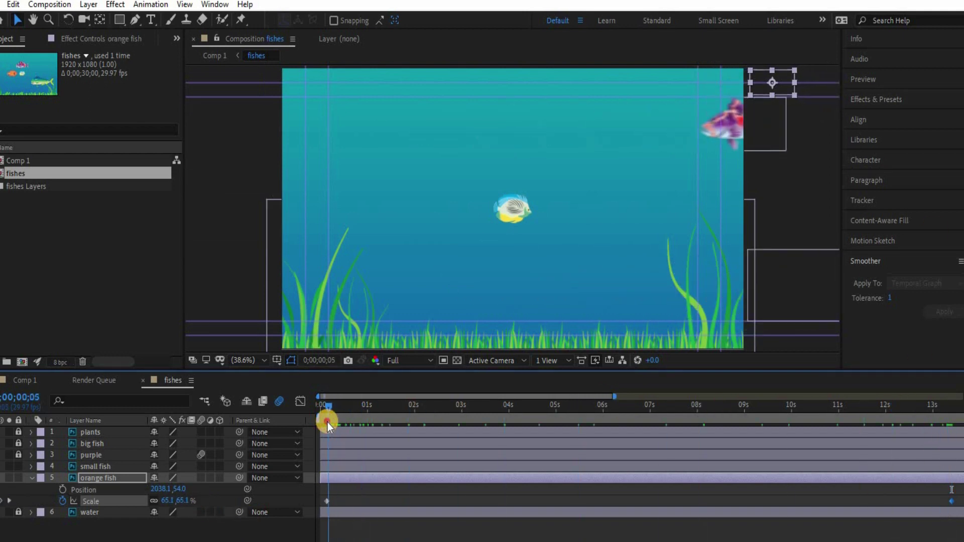
{"action": "left_click", "coordinate": [62, 490]}
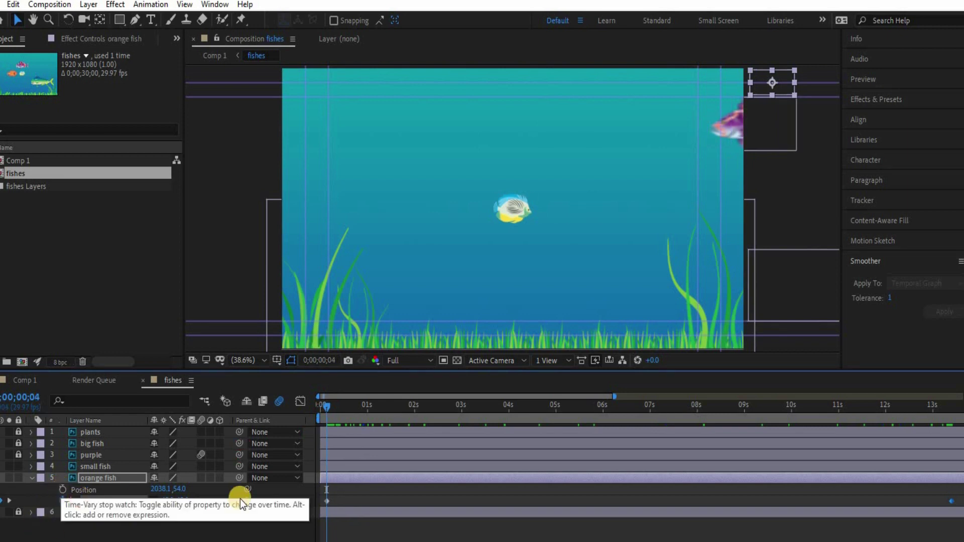
{"action": "left_click_drag", "start_coordinate": [688, 487], "coordinate": [513, 505]}
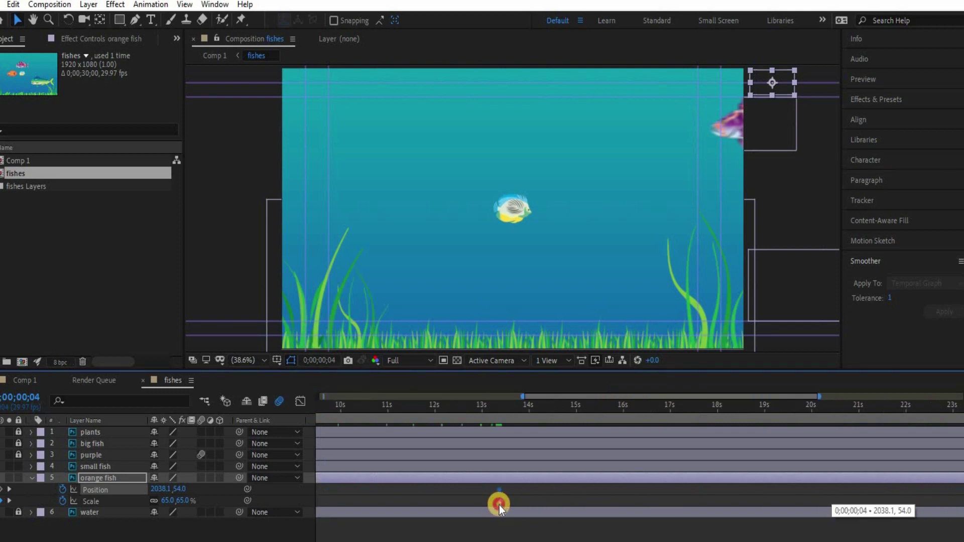
Show the full 30-second timeline and start the orange fish at the left edge (-176.3, 325.9) at 0s.
{"action": "left_click_drag", "start_coordinate": [500, 505], "coordinate": [501, 505]}
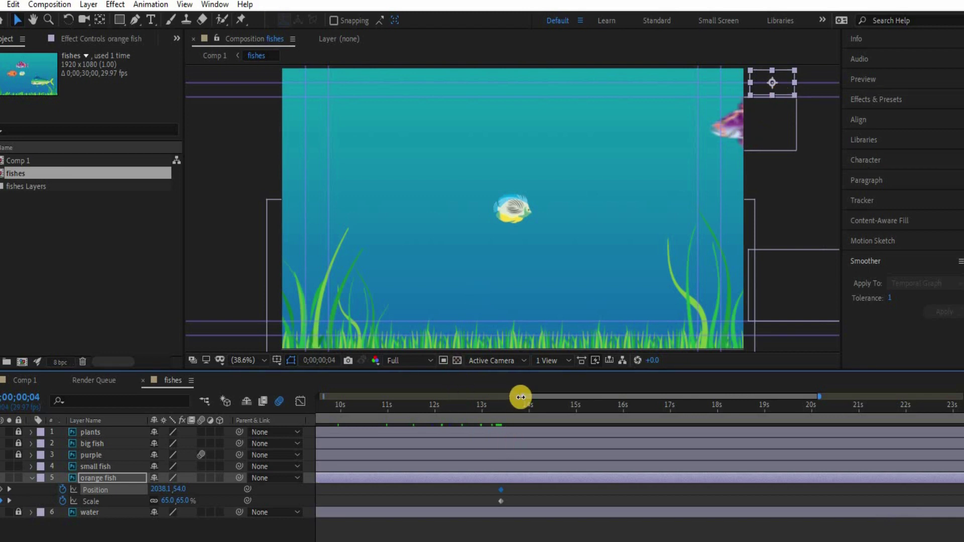
{"action": "left_click_drag", "start_coordinate": [521, 397], "coordinate": [323, 397]}
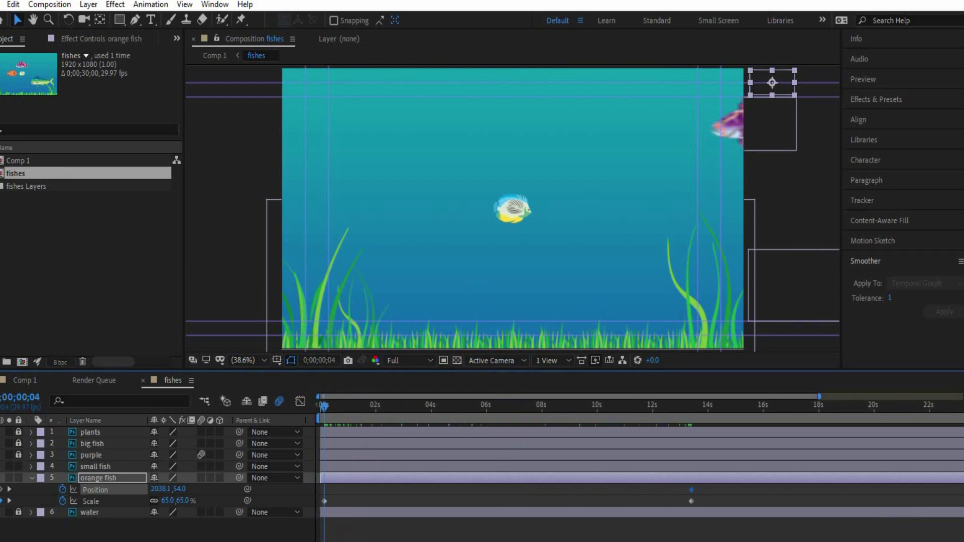
{"action": "key", "text": "semicolon"}
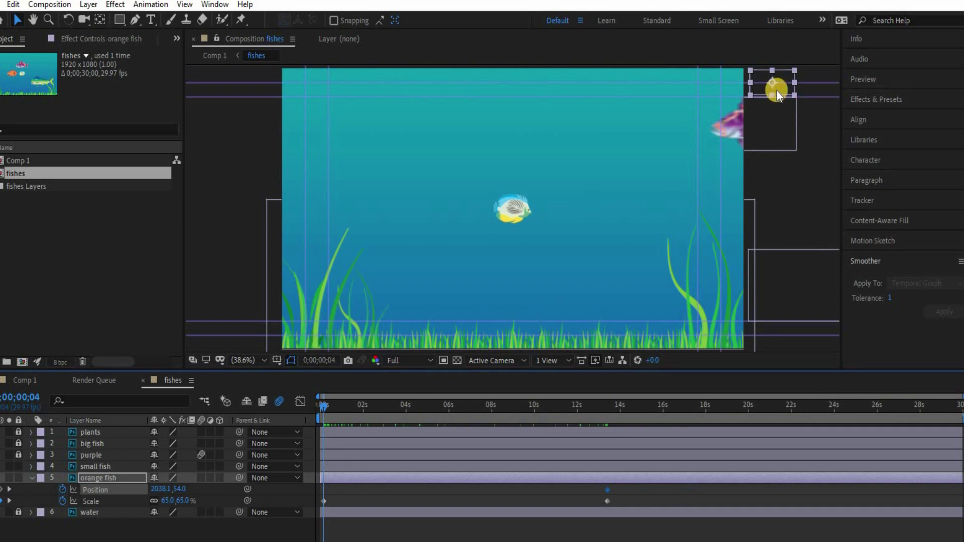
{"action": "mouse_move", "coordinate": [615, 139]}
{"action": "left_mouse_down"}
{"action": "mouse_move", "coordinate": [255, 205]}
{"action": "mouse_move", "coordinate": [240, 153]}
{"action": "left_mouse_up"}
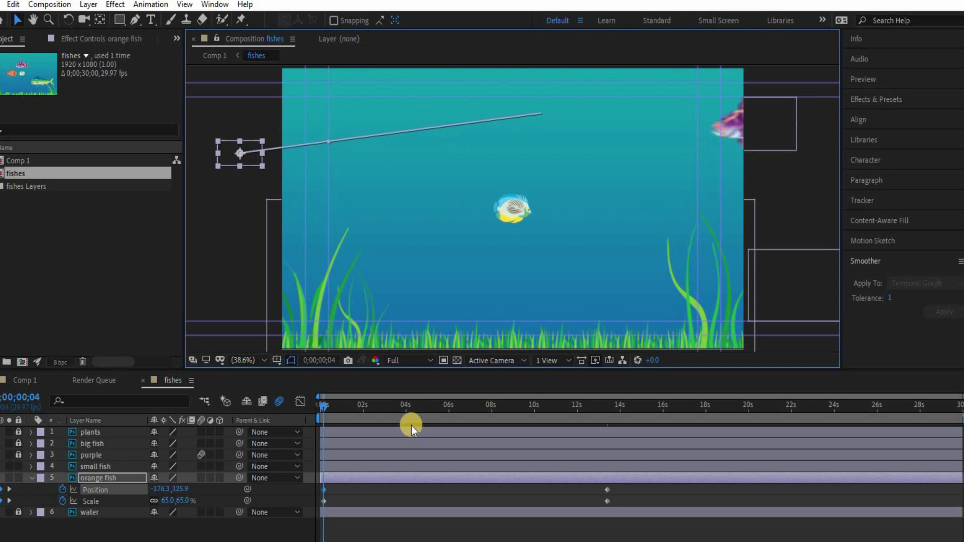
{"action": "key", "text": "space"}
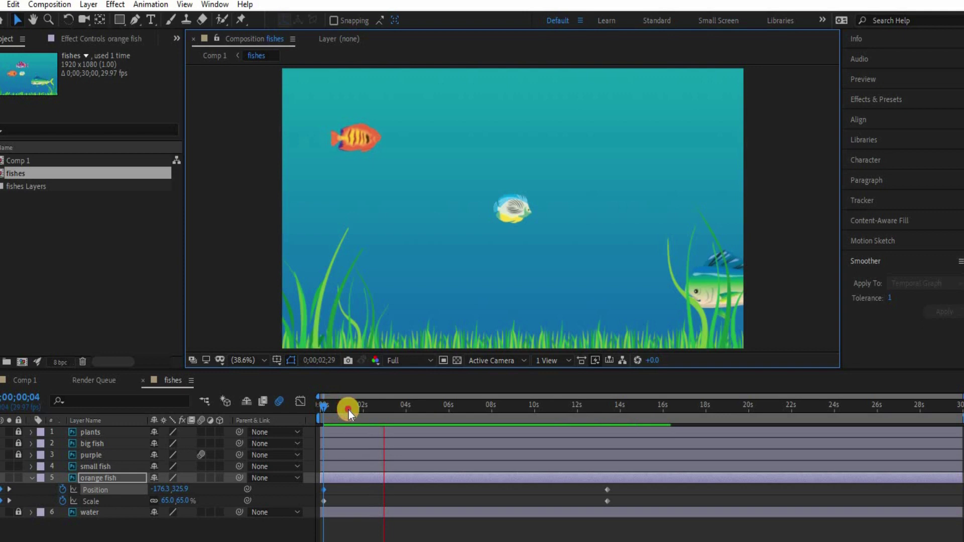
{"action": "left_click", "coordinate": [460, 406]}
Push the orange fish further right at 18 seconds and preview the swim from the start.
{"action": "left_click_drag", "start_coordinate": [460, 407], "coordinate": [713, 420]}
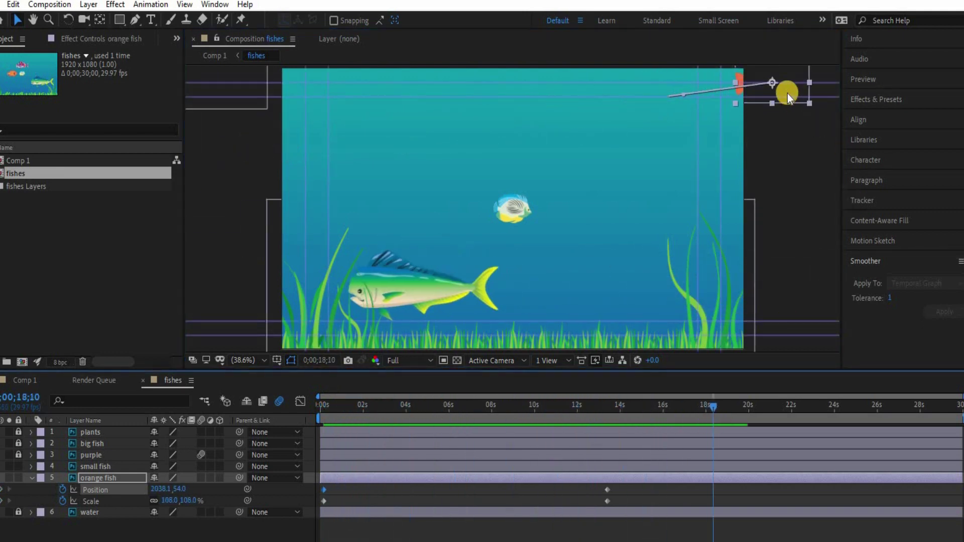
{"action": "left_click_drag", "start_coordinate": [786, 93], "coordinate": [817, 93]}
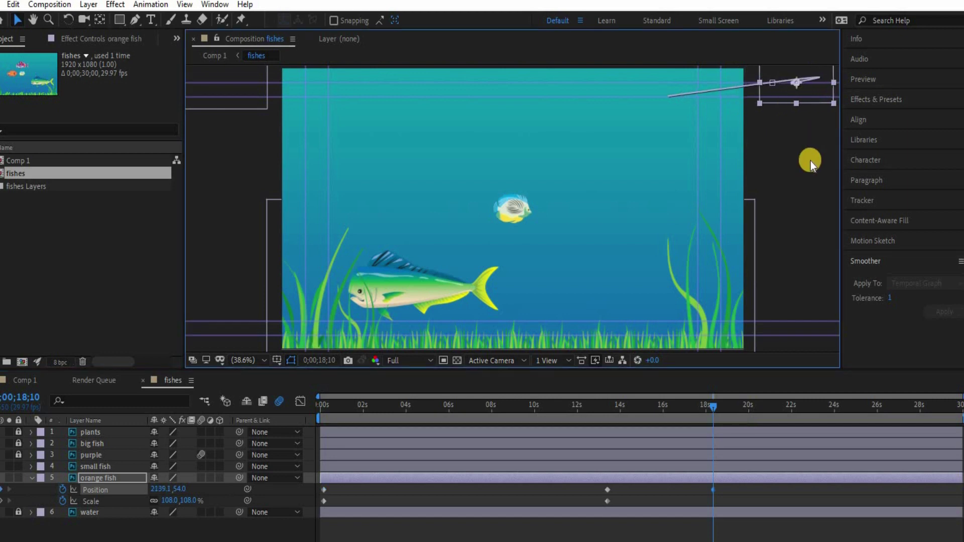
{"action": "left_click_drag", "start_coordinate": [647, 411], "coordinate": [606, 415]}
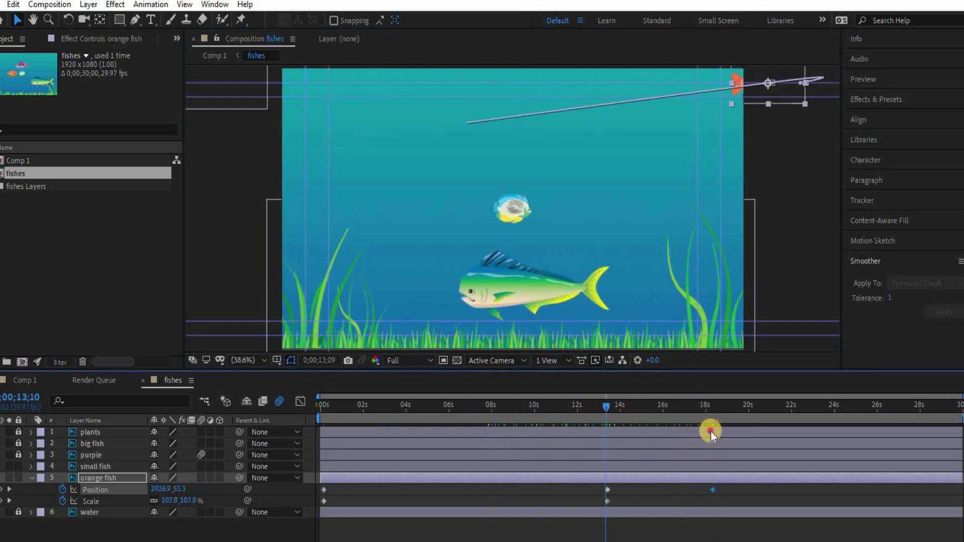
{"action": "left_click_drag", "start_coordinate": [718, 436], "coordinate": [336, 418]}
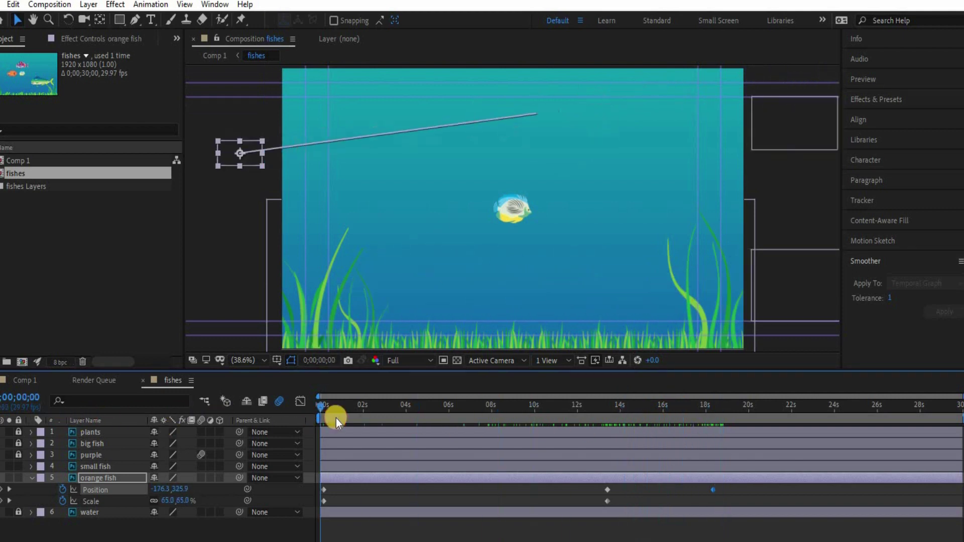
{"action": "key", "text": "space"}
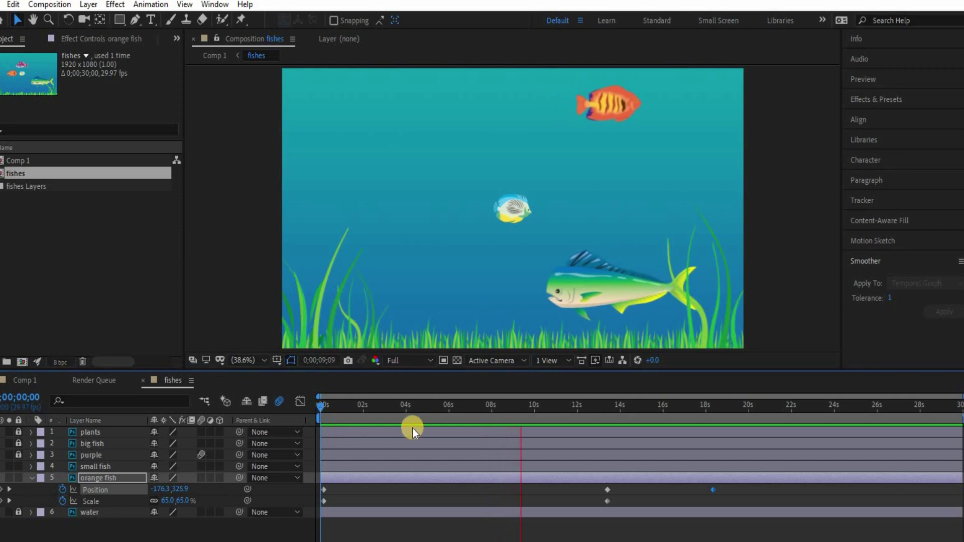
{"action": "left_click", "coordinate": [543, 412]}
{"action": "left_click_drag", "start_coordinate": [454, 413], "coordinate": [291, 420]}
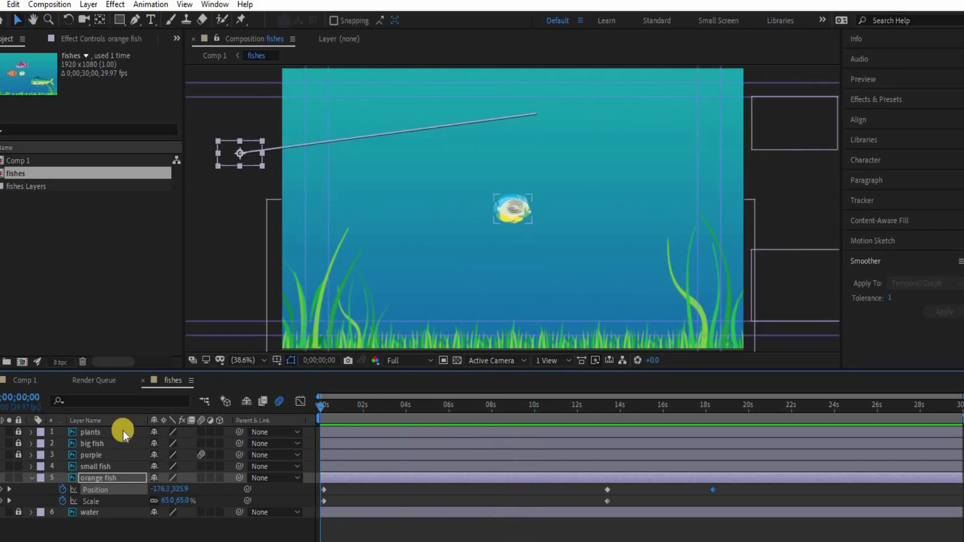
Lock the orange fish layer, move the small fish off the left edge, and open Motion Sketch.
{"action": "left_click", "coordinate": [14, 468]}
{"action": "left_click", "coordinate": [17, 476]}
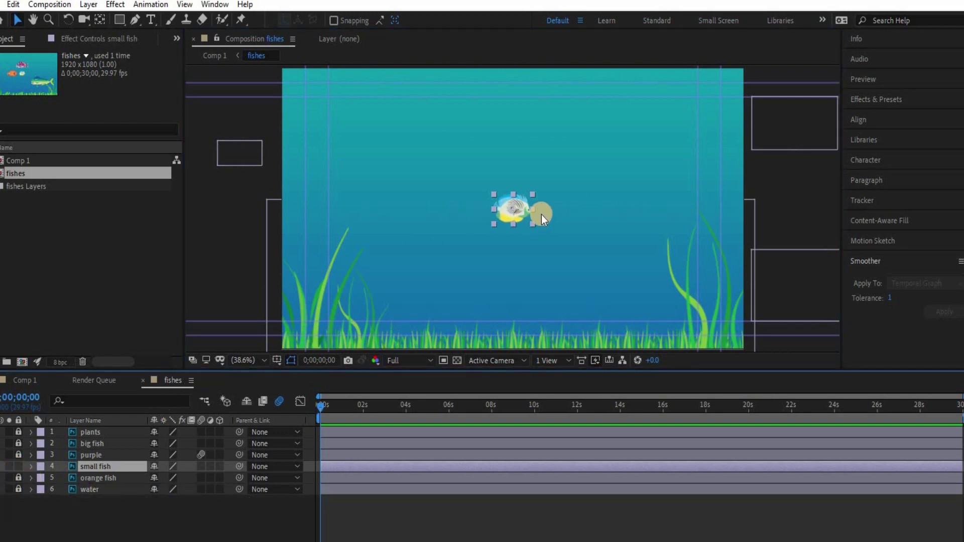
{"action": "left_click_drag", "start_coordinate": [459, 211], "coordinate": [268, 215]}
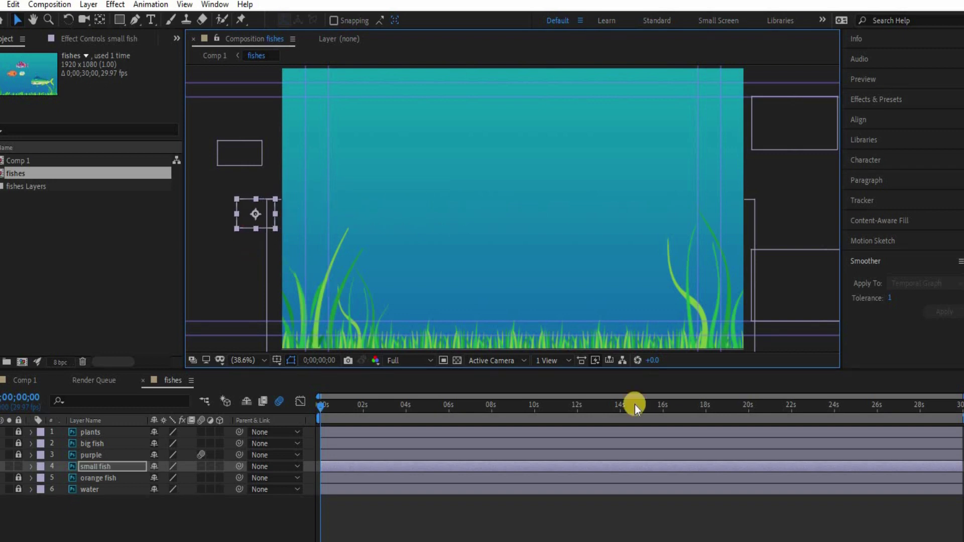
{"action": "left_click", "coordinate": [110, 466]}
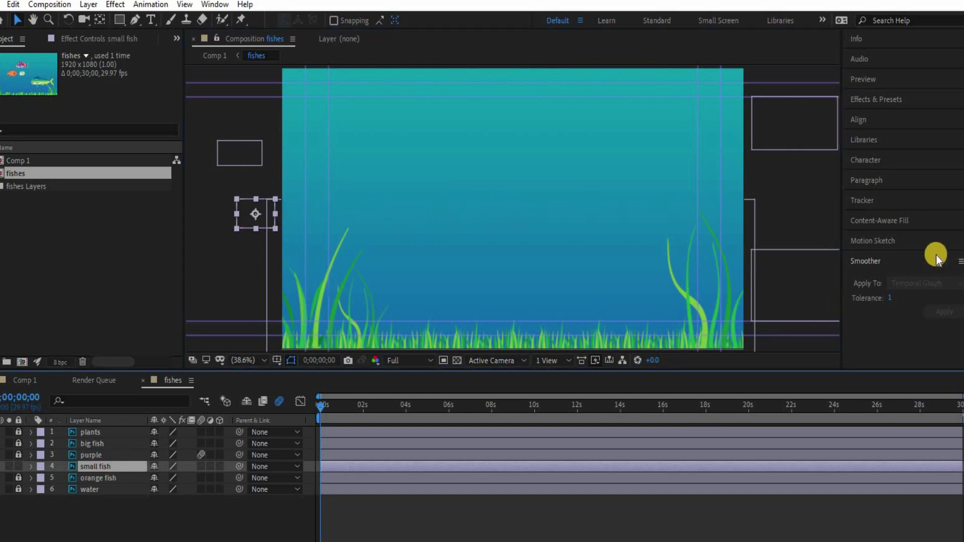
{"action": "left_click", "coordinate": [863, 239]}
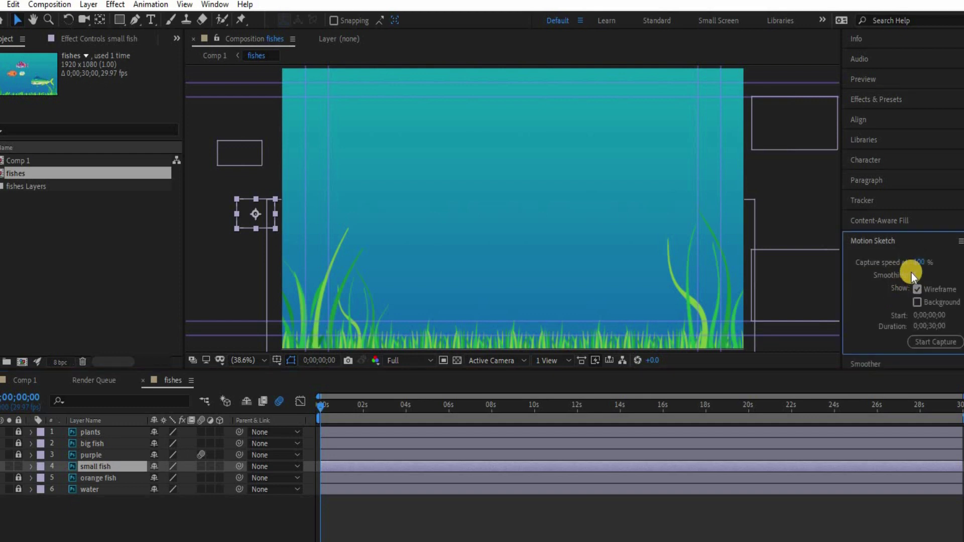
With Smoothing 23, sketch a wavy path across the scene for the small fish, redrawing it once.
{"action": "left_click_drag", "start_coordinate": [915, 275], "coordinate": [935, 276]}
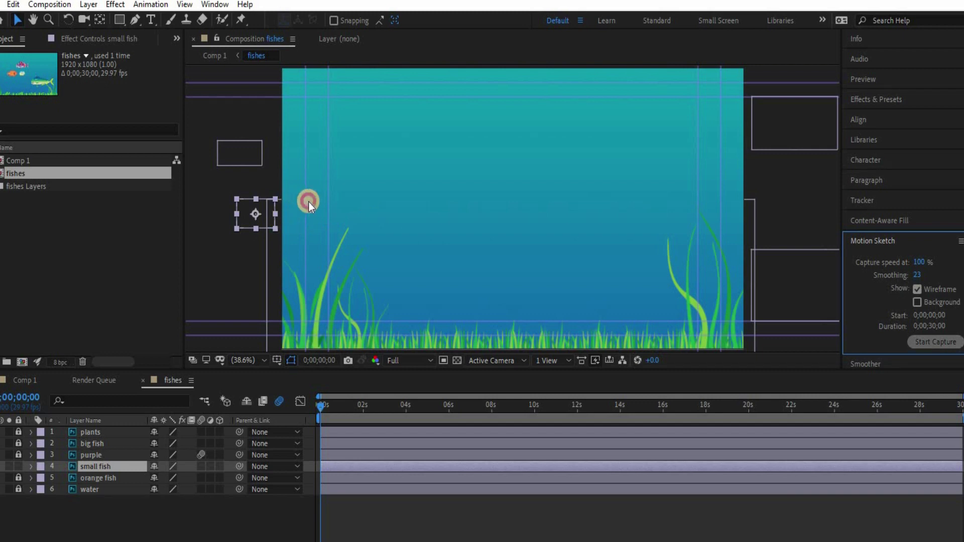
{"action": "left_click_drag", "start_coordinate": [309, 201], "coordinate": [327, 219]}
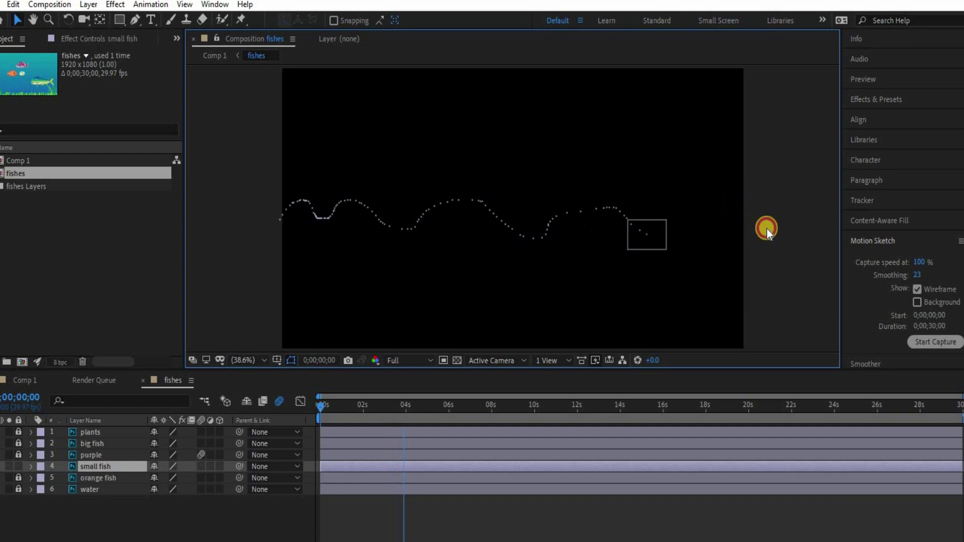
{"action": "left_click_drag", "start_coordinate": [498, 218], "coordinate": [459, 230]}
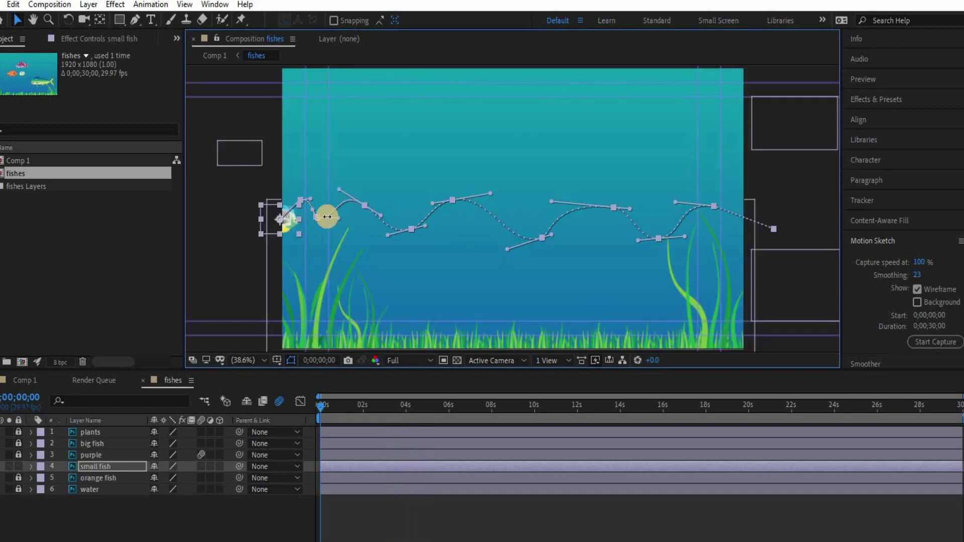
{"action": "key", "text": "ctrl+z"}
{"action": "left_click", "coordinate": [918, 340]}
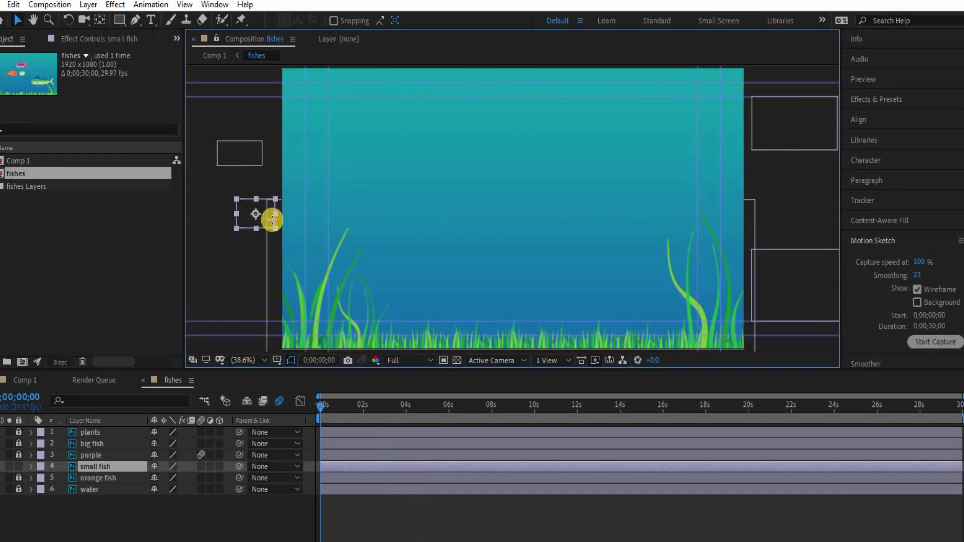
{"action": "left_click_drag", "start_coordinate": [312, 210], "coordinate": [328, 221]}
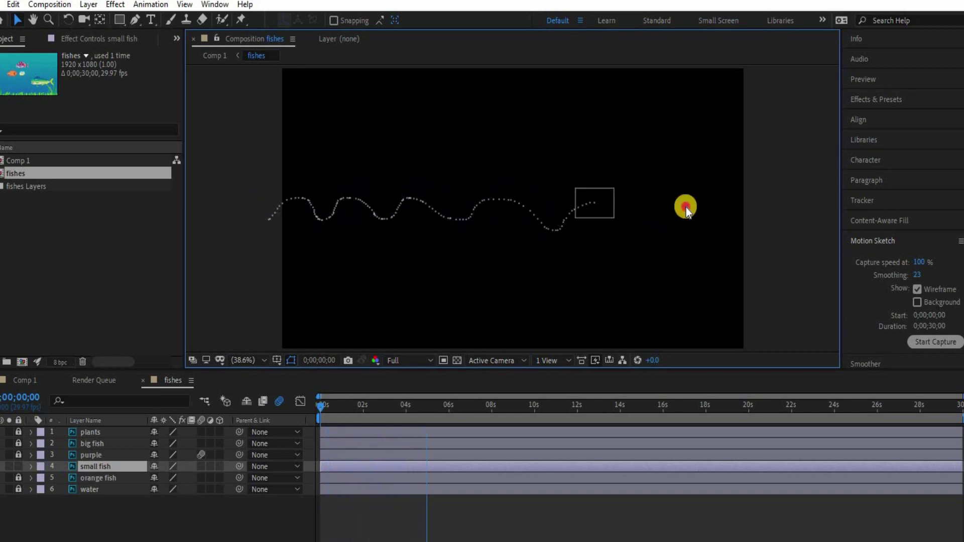
{"action": "left_click_drag", "start_coordinate": [566, 220], "coordinate": [717, 226]}
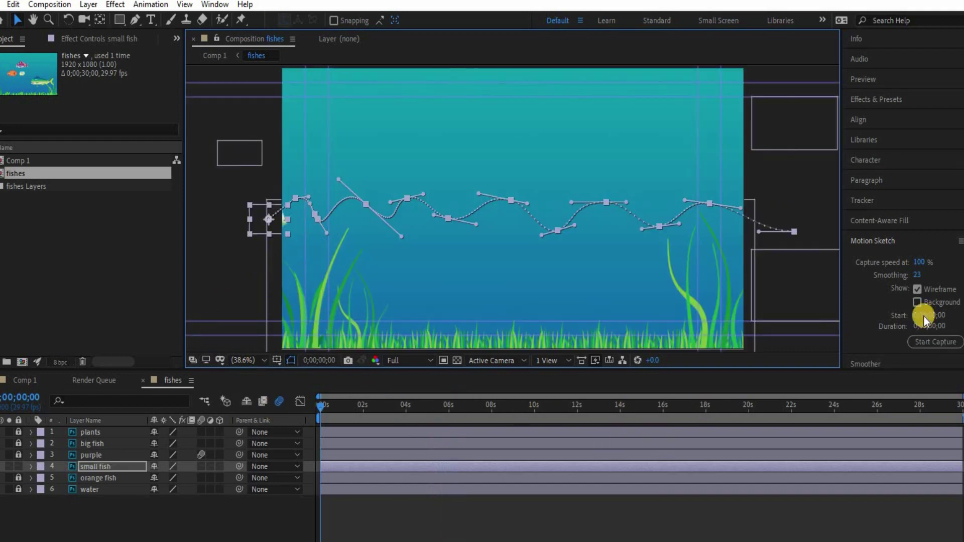
{"action": "left_click", "coordinate": [861, 357]}
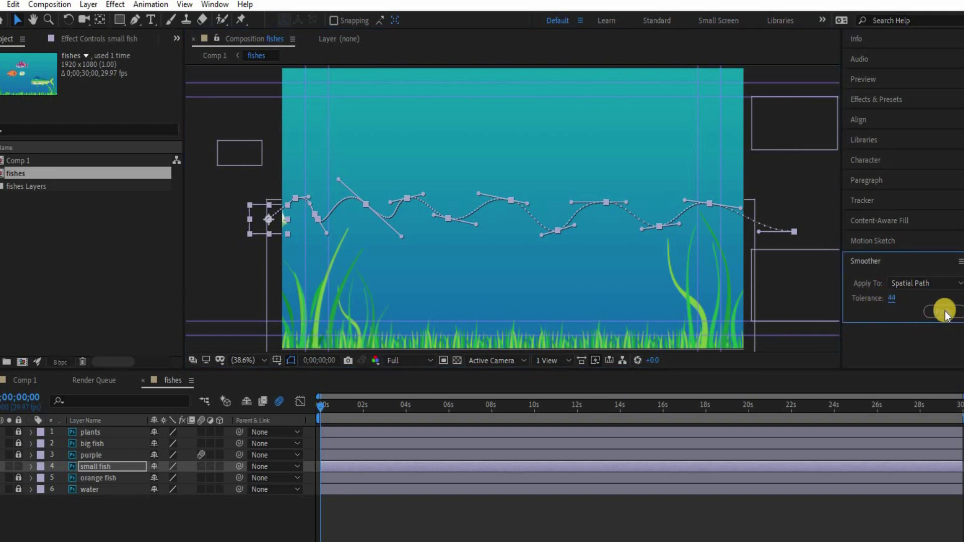
{"action": "left_click", "coordinate": [931, 286]}
{"action": "left_click", "coordinate": [942, 312]}
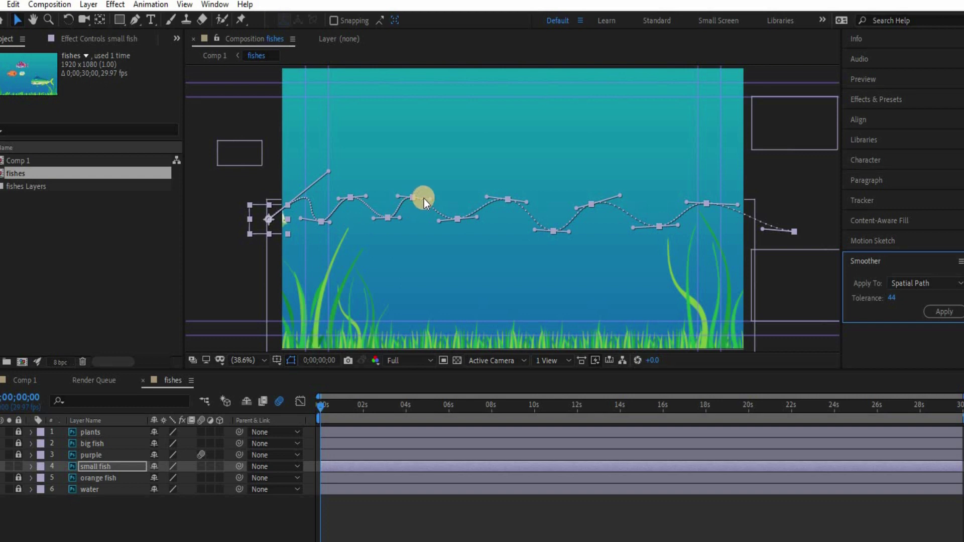
{"action": "left_click_drag", "start_coordinate": [431, 199], "coordinate": [436, 200]}
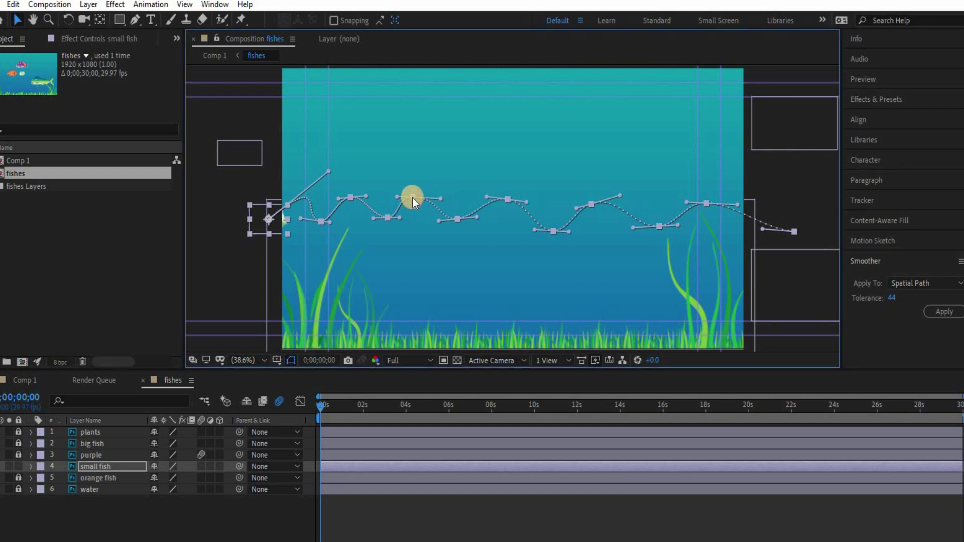
{"action": "key", "text": "space"}
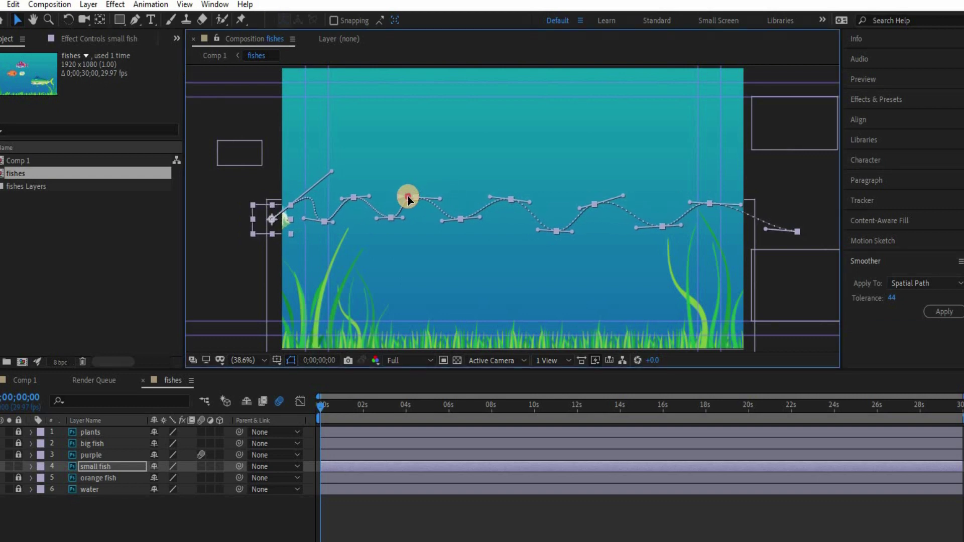
{"action": "left_click", "coordinate": [304, 206]}
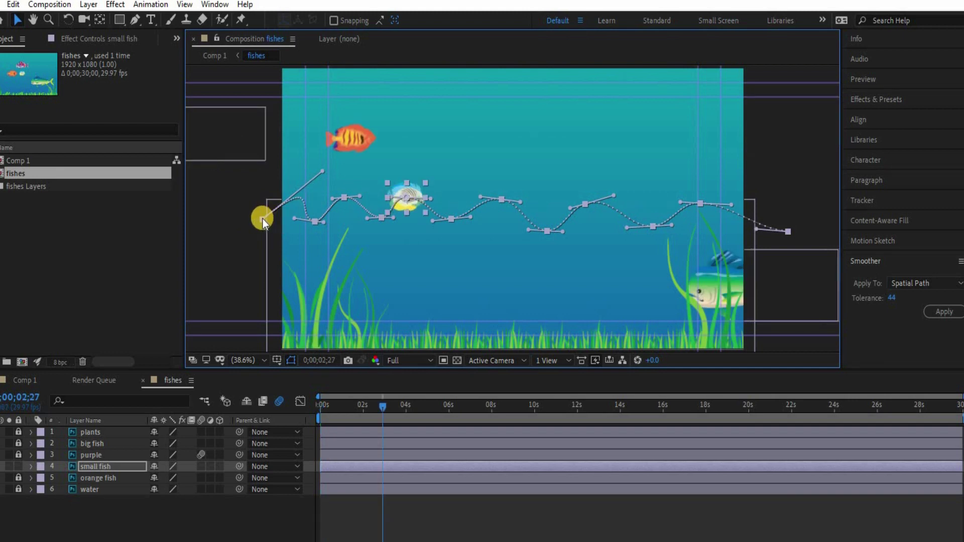
{"action": "left_click", "coordinate": [323, 405]}
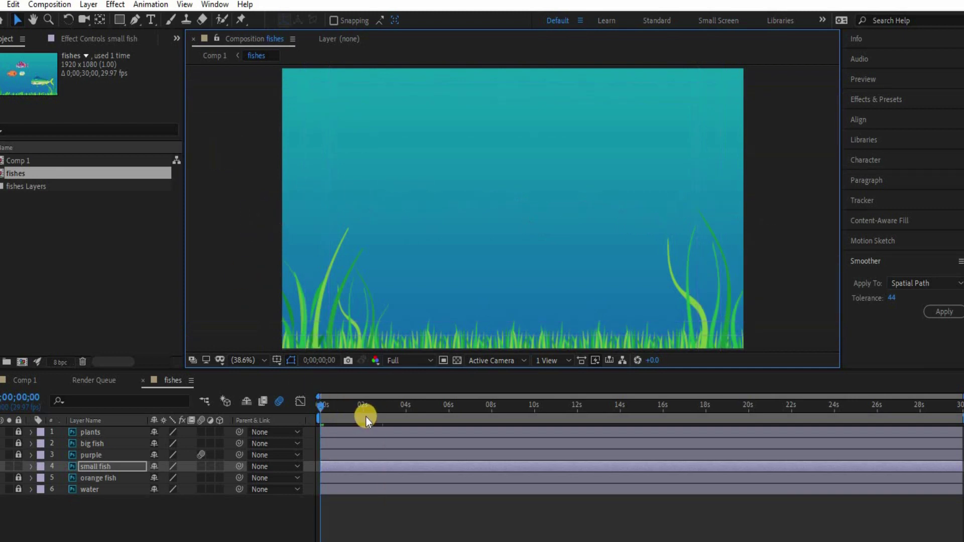
Stretch the small fish's Position keyframes to the 30-second mark and preview the slower swim.
{"action": "key", "text": "space"}
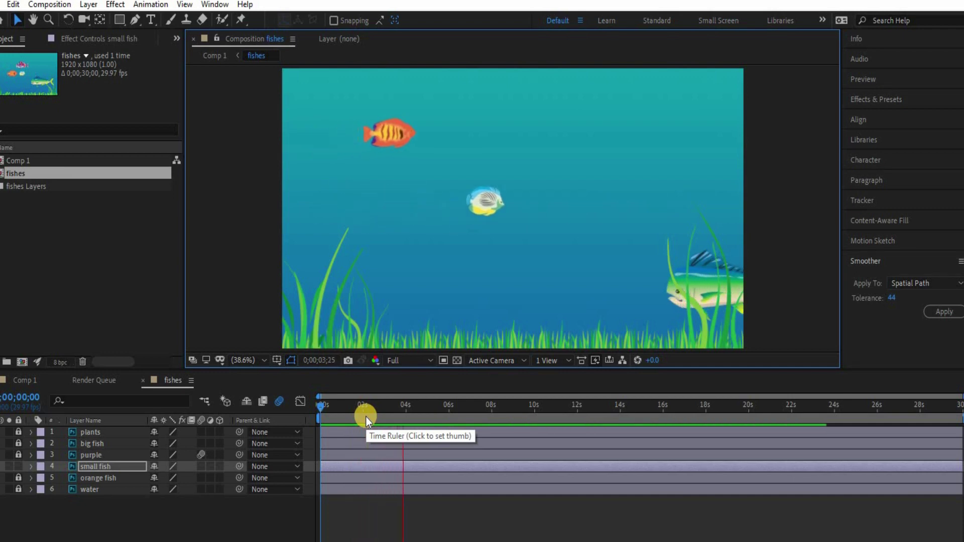
{"action": "left_click", "coordinate": [344, 468]}
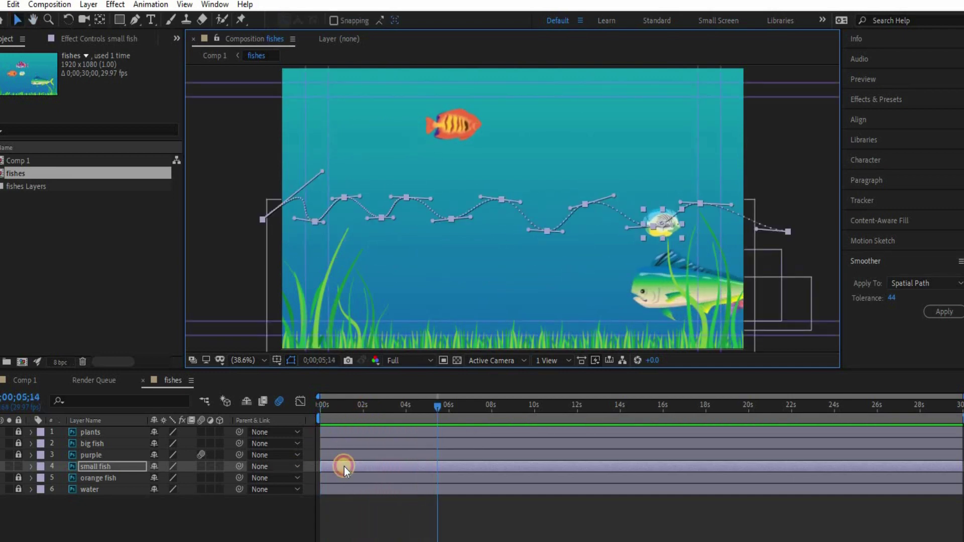
{"action": "key", "text": "p"}
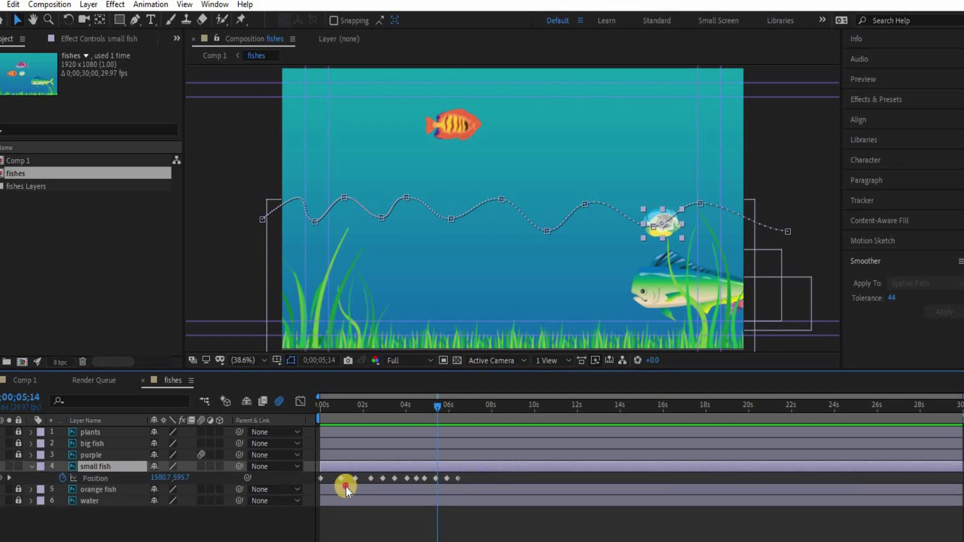
{"action": "left_click_drag", "start_coordinate": [309, 483], "coordinate": [459, 476]}
{"action": "left_click_drag", "start_coordinate": [631, 486], "coordinate": [953, 509]}
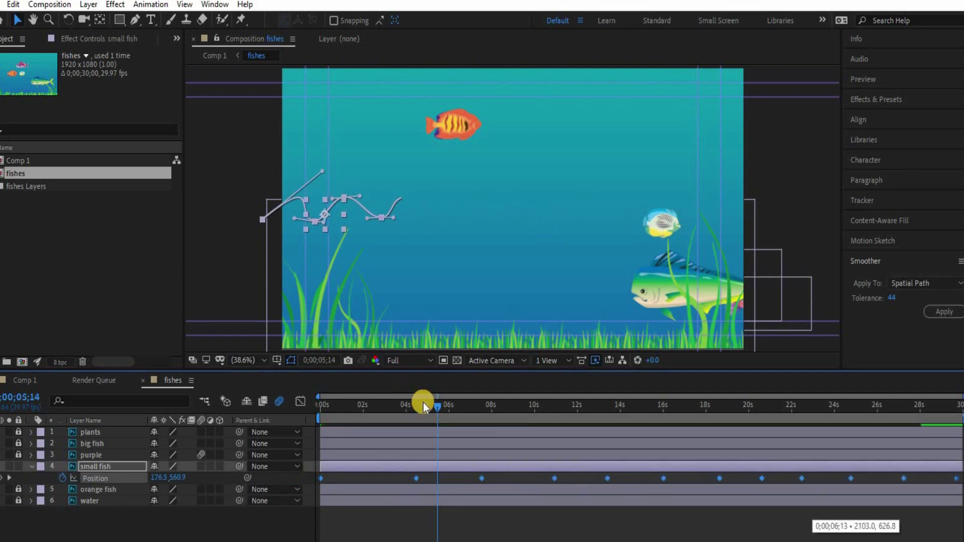
{"action": "key", "text": "space"}
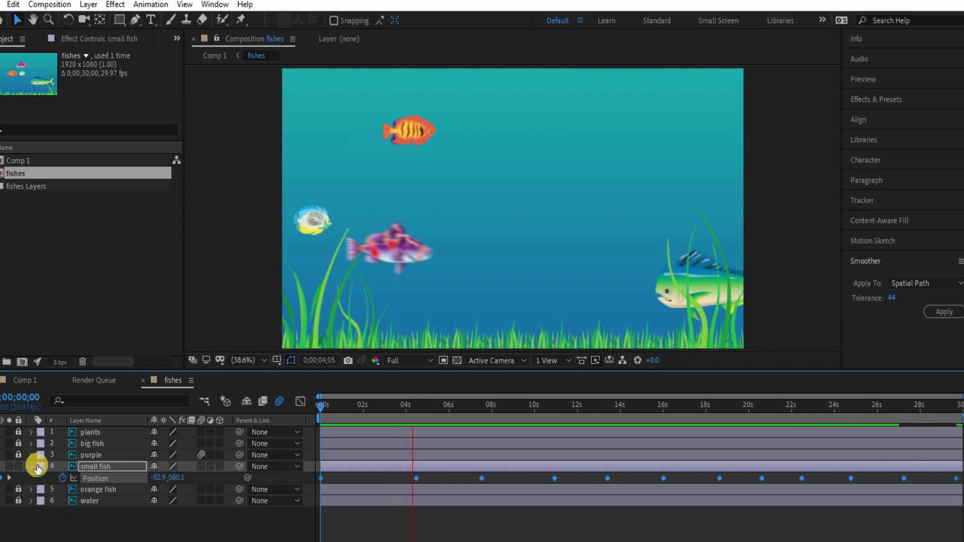
{"action": "key", "text": "space"}
Spread the orange fish's Position and Scale keyframes later, toward 30 seconds.
{"action": "left_click", "coordinate": [19, 467]}
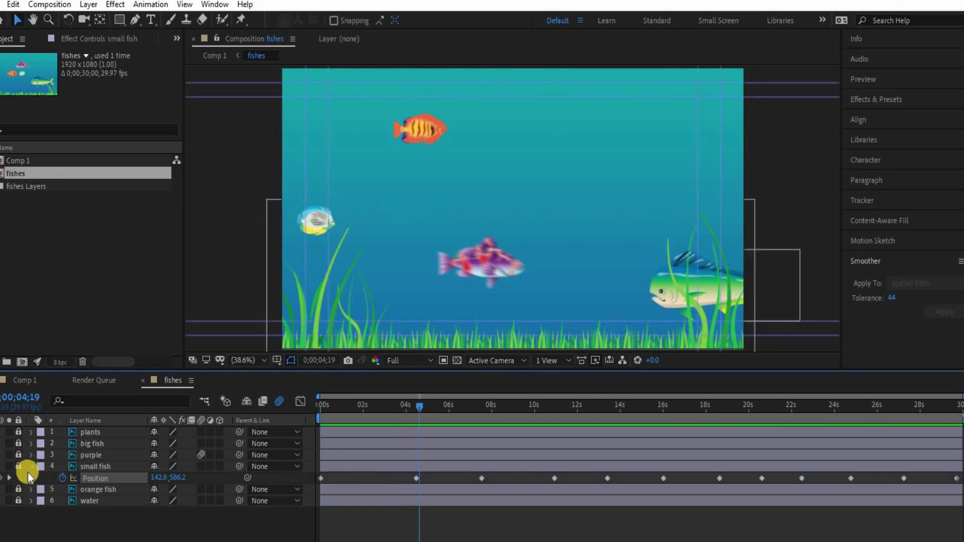
{"action": "left_click", "coordinate": [20, 478]}
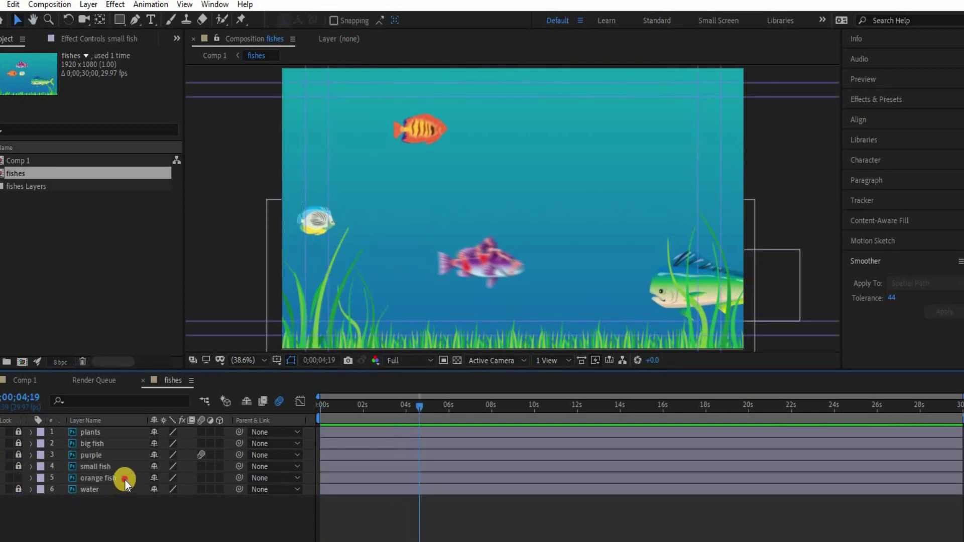
{"action": "left_click", "coordinate": [125, 478]}
{"action": "key", "text": "u"}
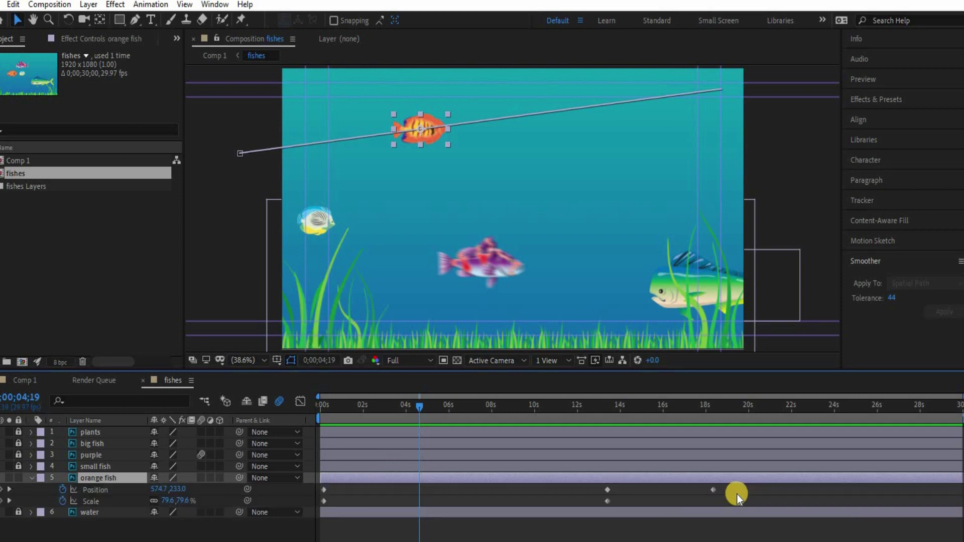
{"action": "left_click_drag", "start_coordinate": [307, 508], "coordinate": [735, 488]}
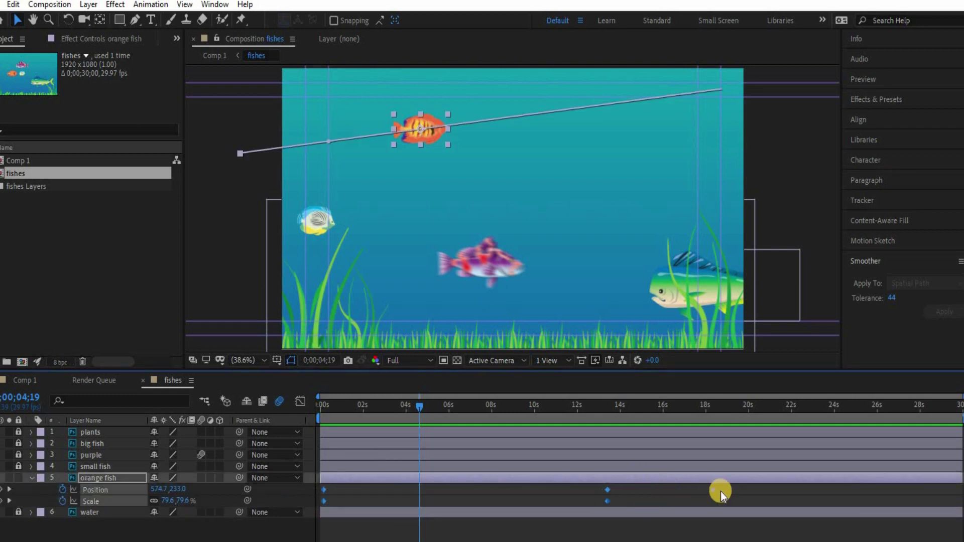
{"action": "left_click_drag", "start_coordinate": [712, 491], "coordinate": [934, 494]}
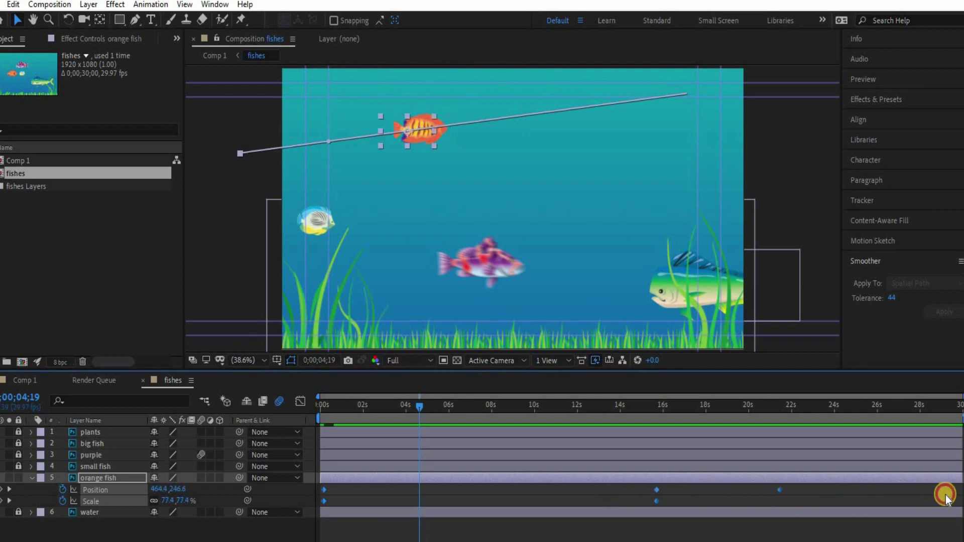
Preview the slower orange fish from the start and import the underwater bubbles footage.
{"action": "left_click_drag", "start_coordinate": [23, 397], "coordinate": [5, 404]}
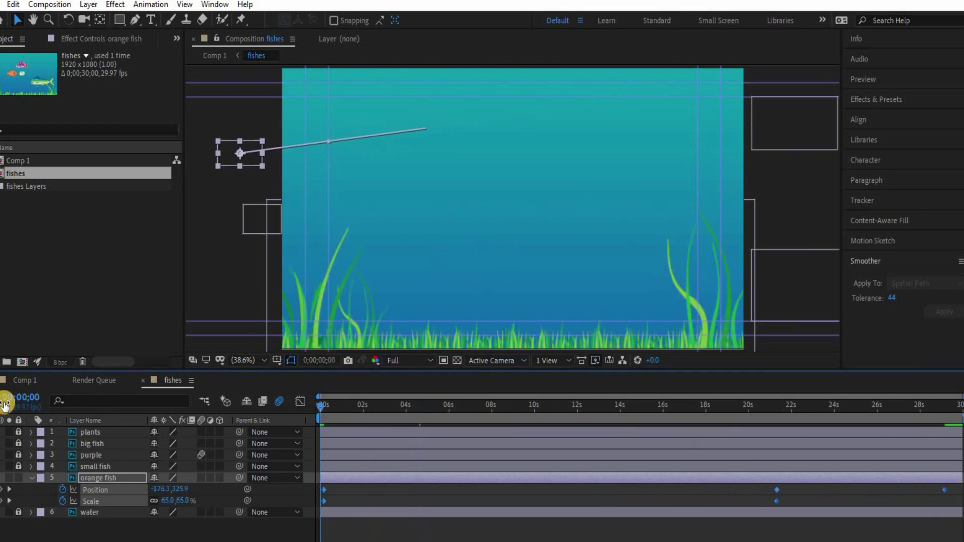
{"action": "key", "text": "space"}
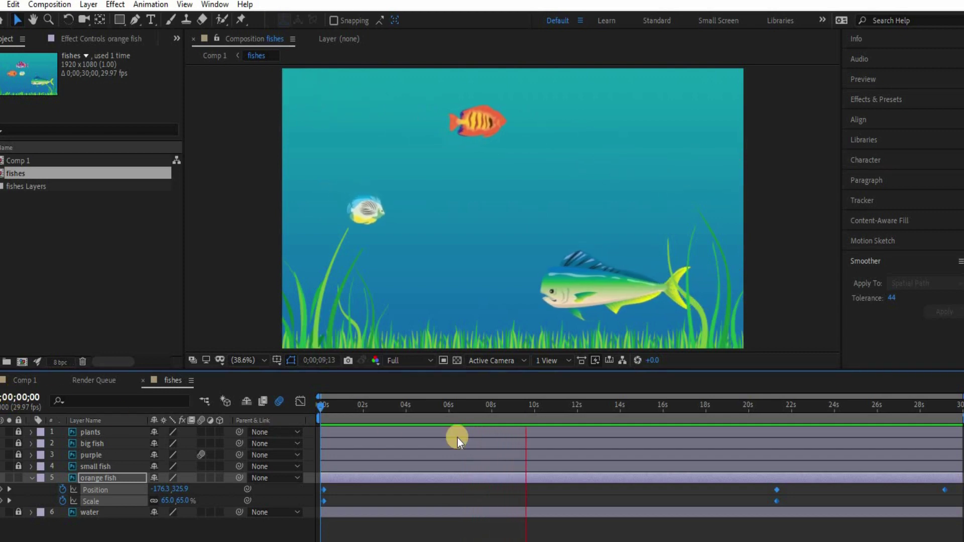
{"action": "double_click", "coordinate": [53, 230]}
Add the bubbles footage as the top layer at 154% scale in Overlay mode, then preview.
{"action": "left_click_drag", "start_coordinate": [67, 324], "coordinate": [32, 491]}
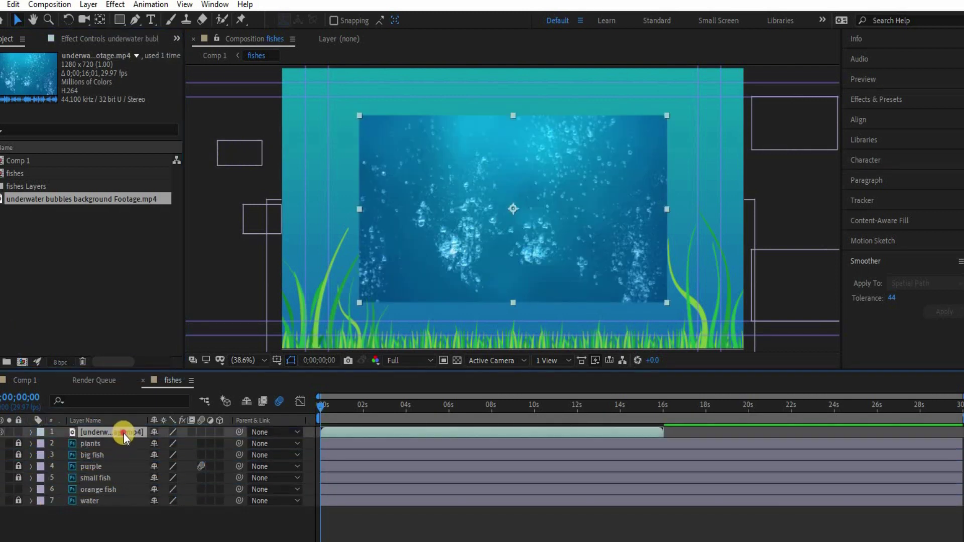
{"action": "key", "text": "s"}
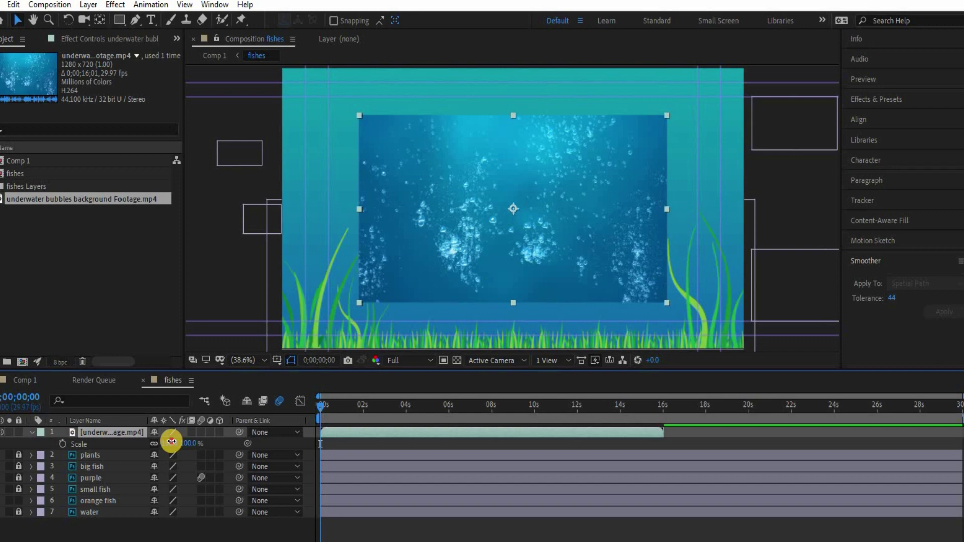
{"action": "mouse_move", "coordinate": [204, 453]}
{"action": "left_mouse_down"}
{"action": "mouse_move", "coordinate": [224, 465]}
{"action": "mouse_move", "coordinate": [163, 429]}
{"action": "left_mouse_up"}
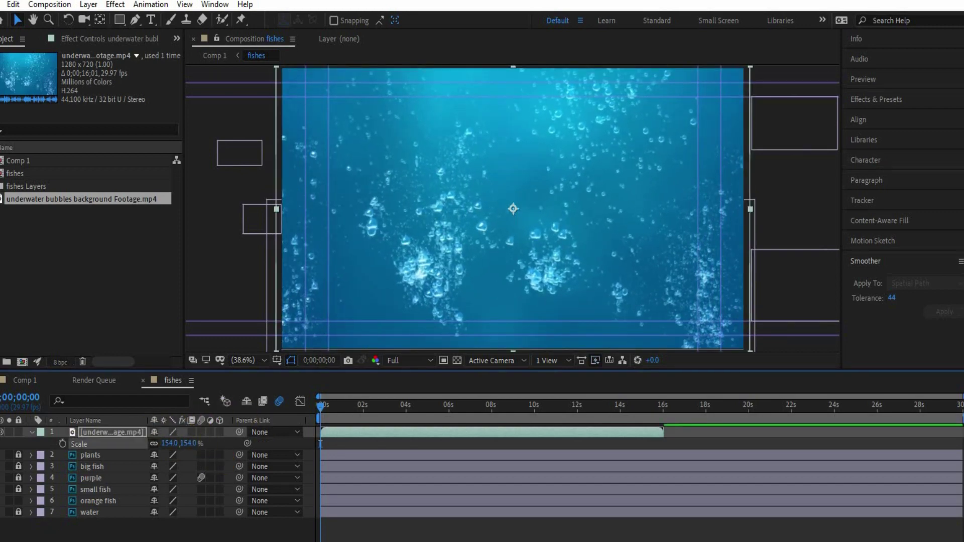
{"action": "left_click", "coordinate": [253, 432]}
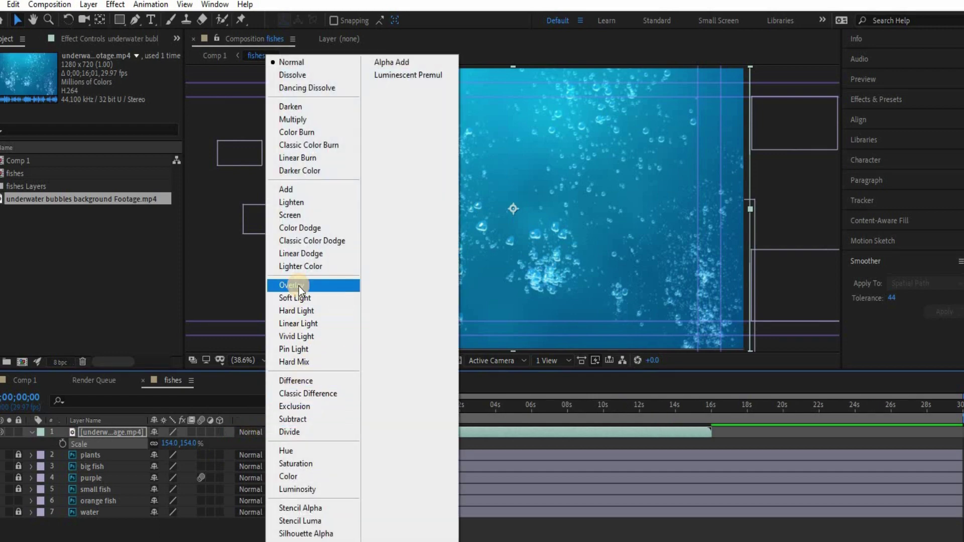
{"action": "left_click", "coordinate": [299, 286]}
{"action": "key", "text": "space"}
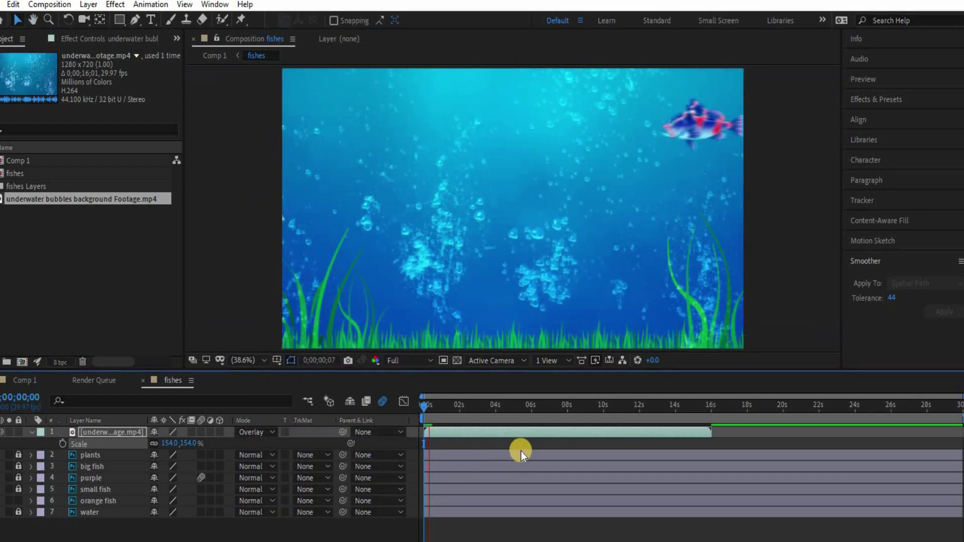
{"action": "left_click", "coordinate": [507, 432]}
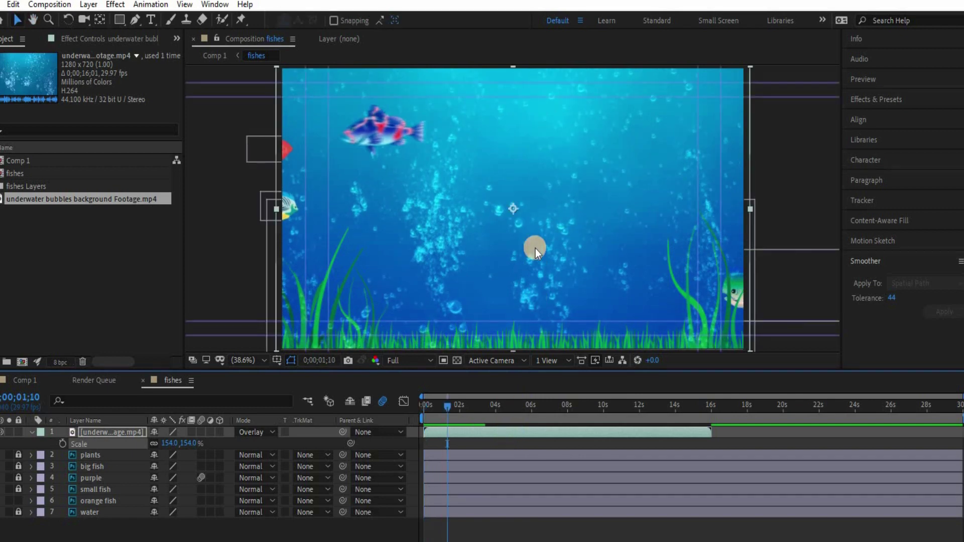
Stretch the bubbles layer to a 200% Time Stretch factor and preview it with the fish.
{"action": "right_click", "coordinate": [508, 249]}
{"action": "mouse_move", "coordinate": [543, 136]}
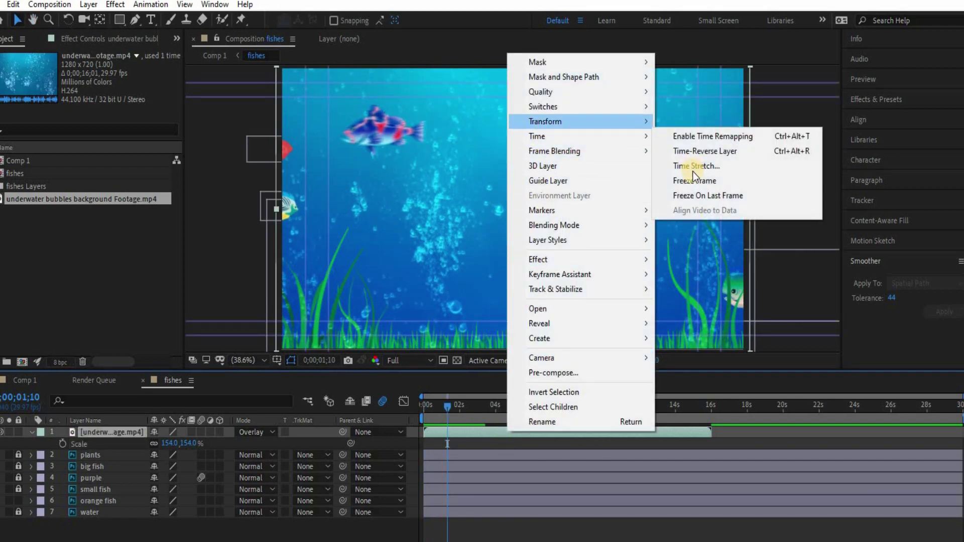
{"action": "left_click", "coordinate": [678, 190]}
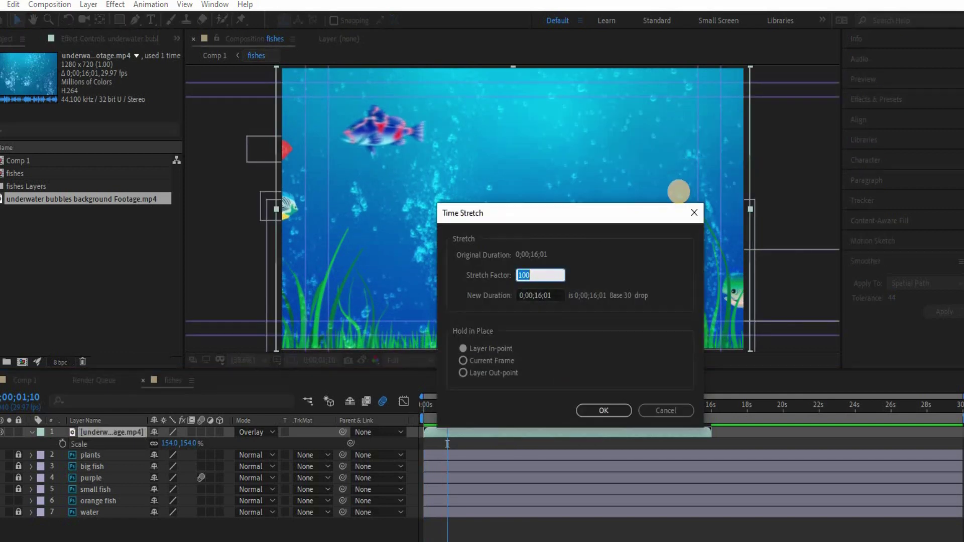
{"action": "type", "text": "0"}
{"action": "key", "text": "Return"}
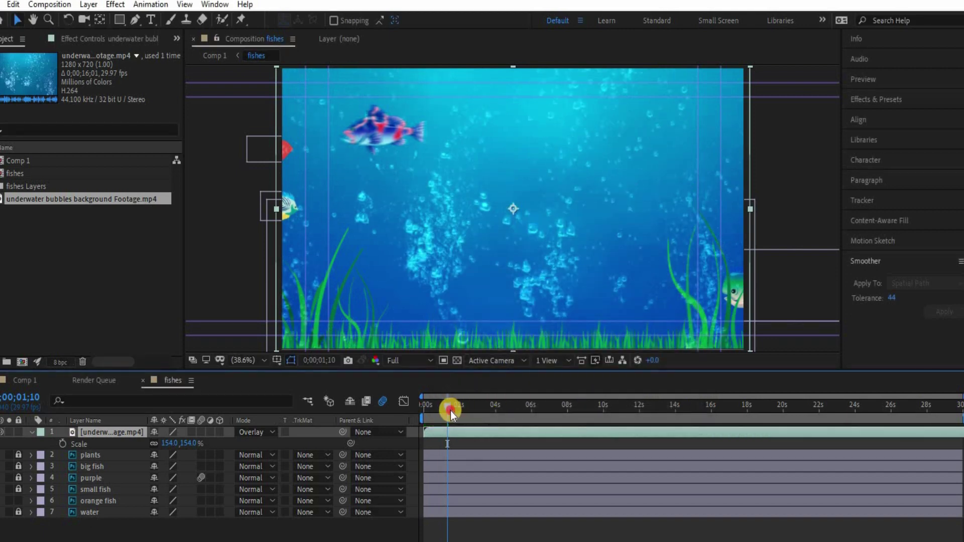
{"action": "key", "text": "space"}
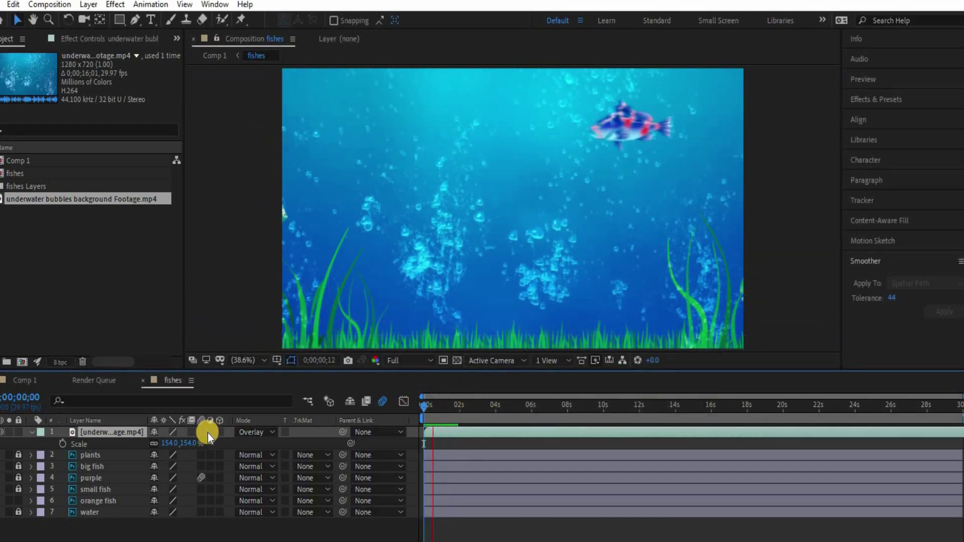